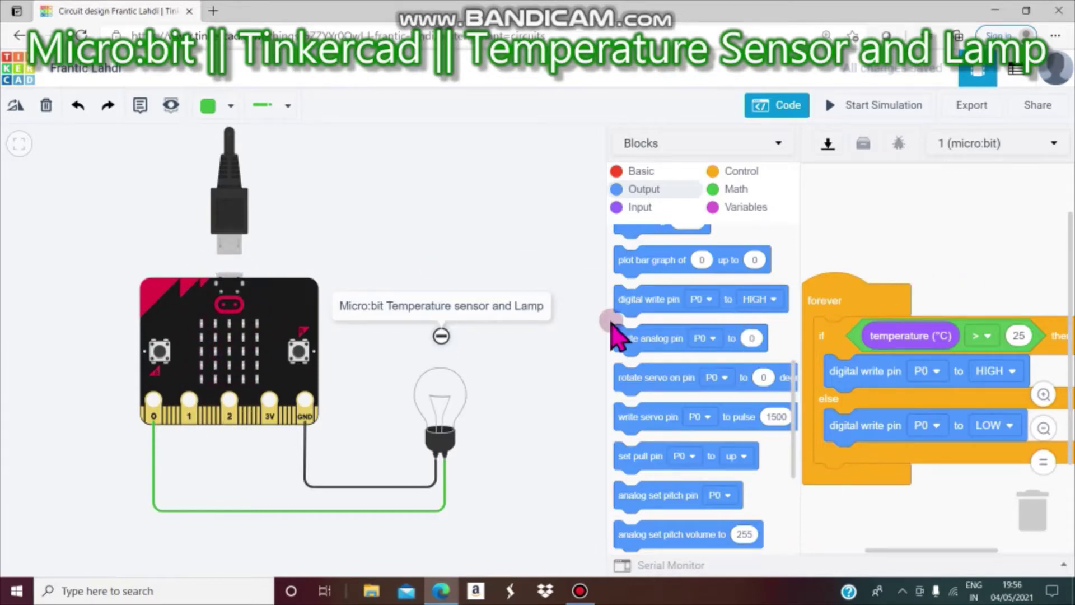
Start the simulation and raise the micro:bit temperature to 28°C so the lamp lights.
left_click(864, 104)
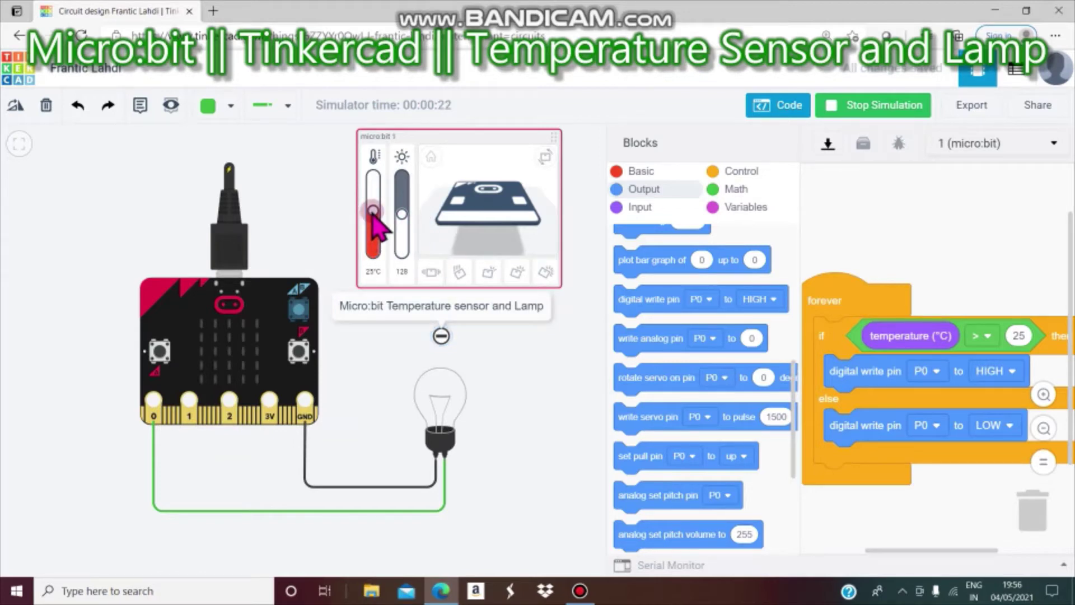
left_click_drag(373, 216, 374, 213)
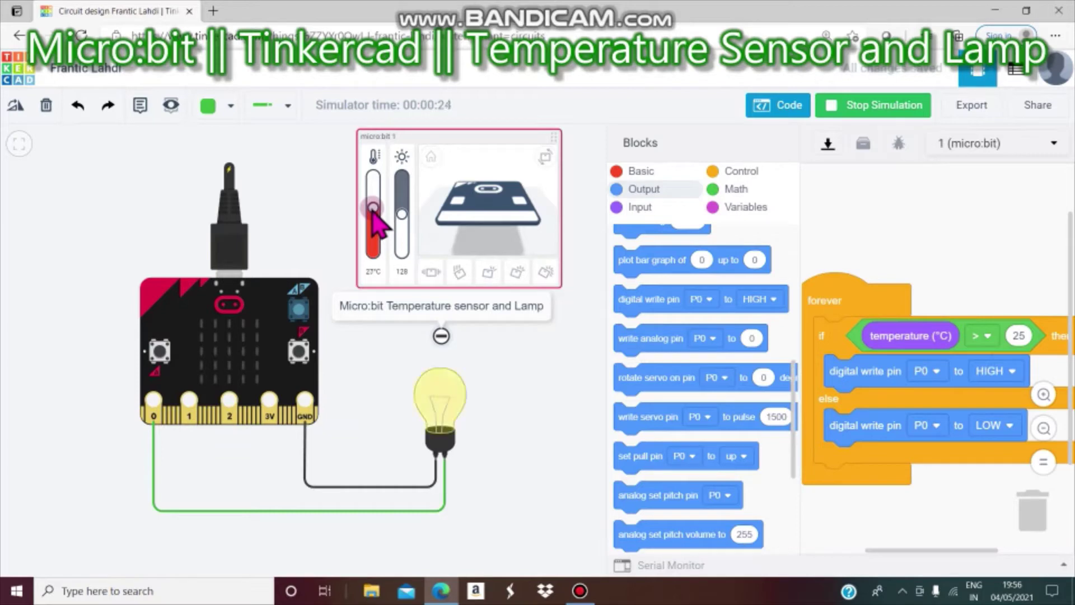
left_click_drag(374, 212, 374, 214)
left_click_drag(374, 217, 374, 214)
Drop the micro:bit temperature to 24°C to switch the lamp off, then back to 26°C.
left_click(1002, 426)
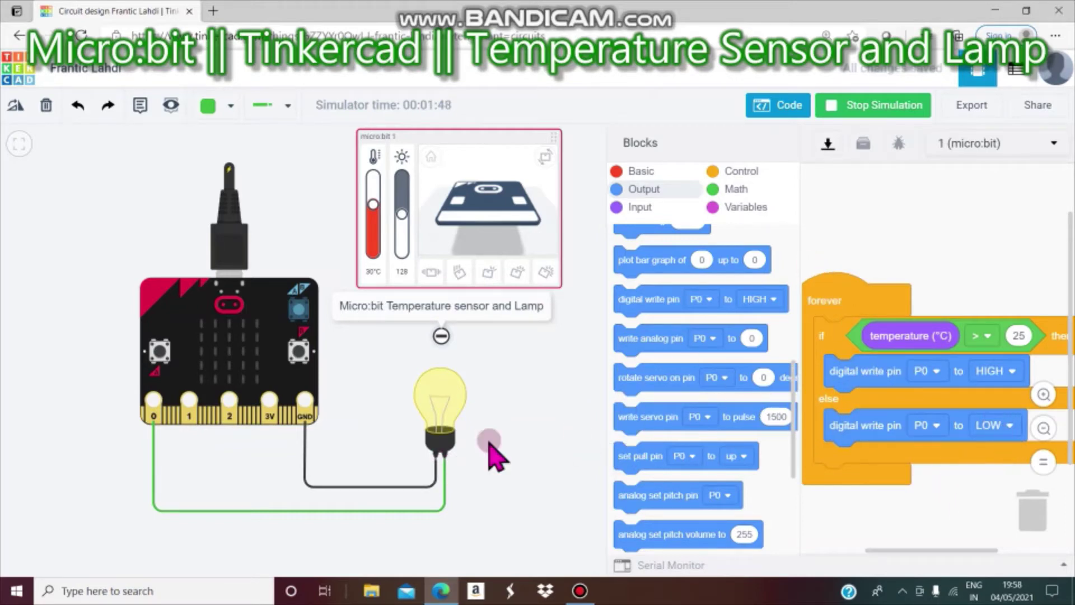
left_click(383, 480)
left_click(447, 456)
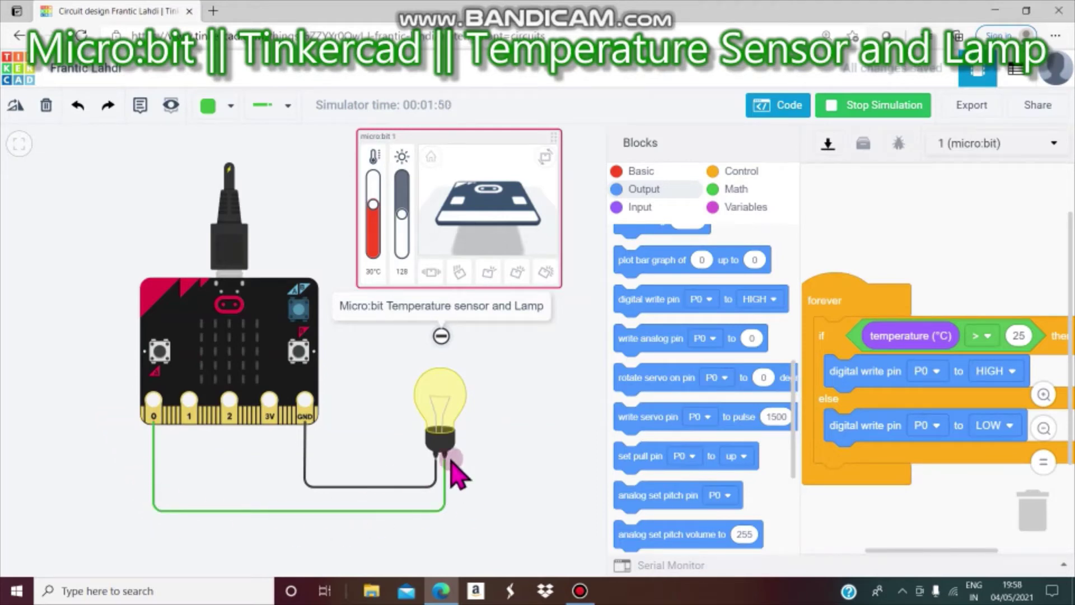
left_click(488, 399)
left_click_drag(373, 208, 380, 230)
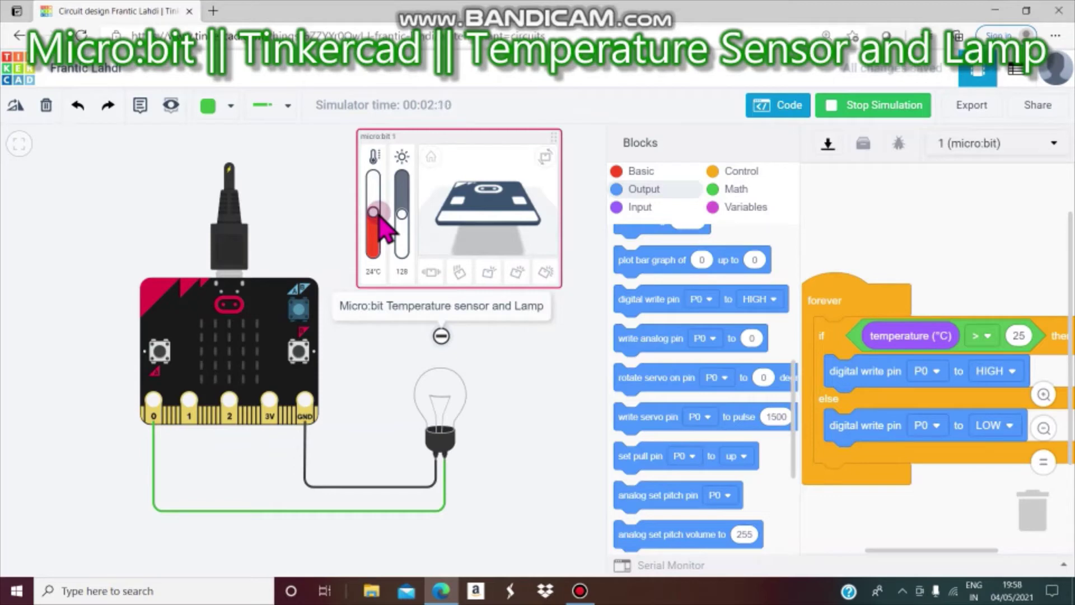
mouse_move(378, 214)
left_mouse_down()
mouse_move(385, 247)
mouse_move(383, 223)
left_mouse_up()
Change the comparison to less than, test at 25°C and 19°C, then stop the simulation.
left_click(989, 336)
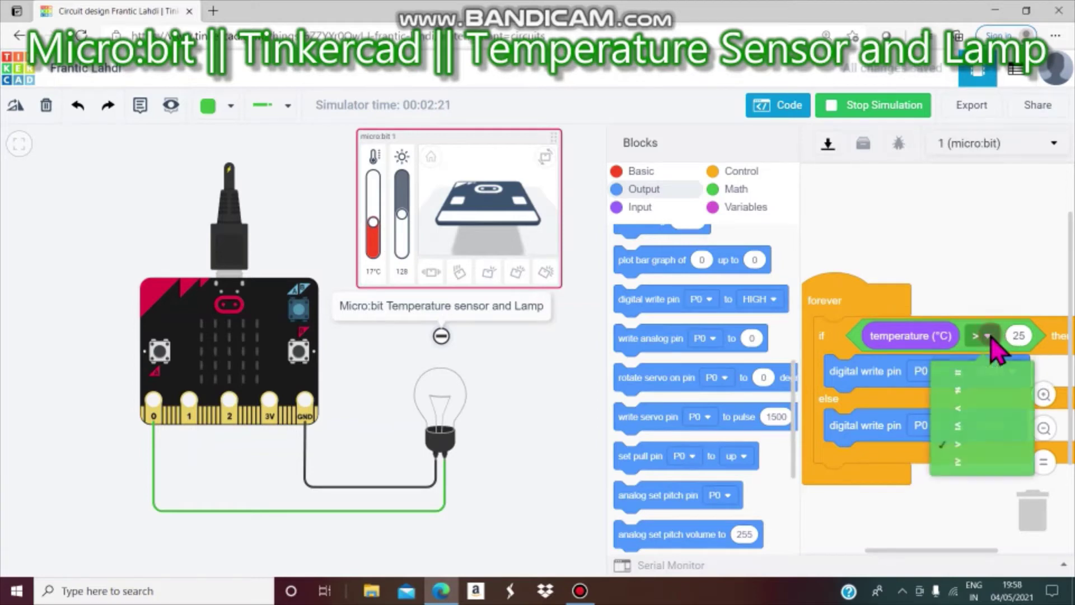
left_click(983, 409)
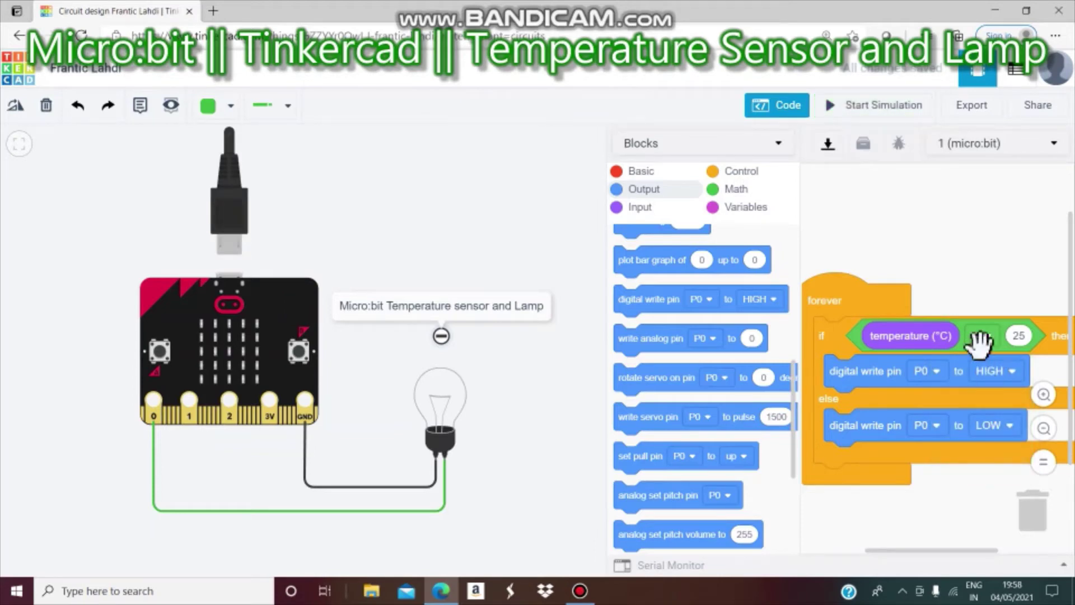
left_click(878, 105)
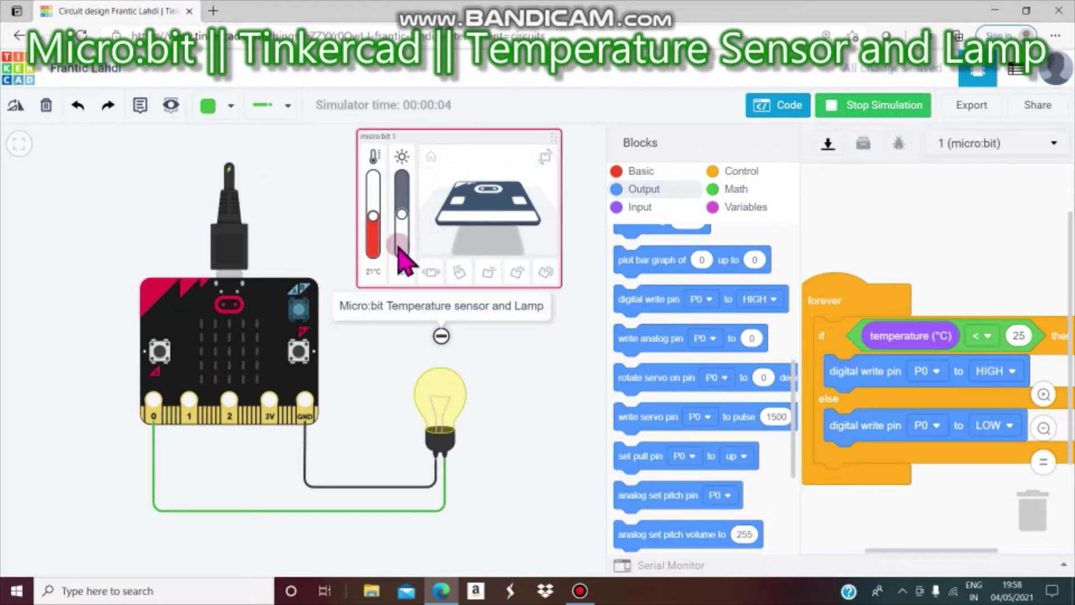
left_click_drag(373, 216, 374, 213)
left_click_drag(376, 217, 376, 222)
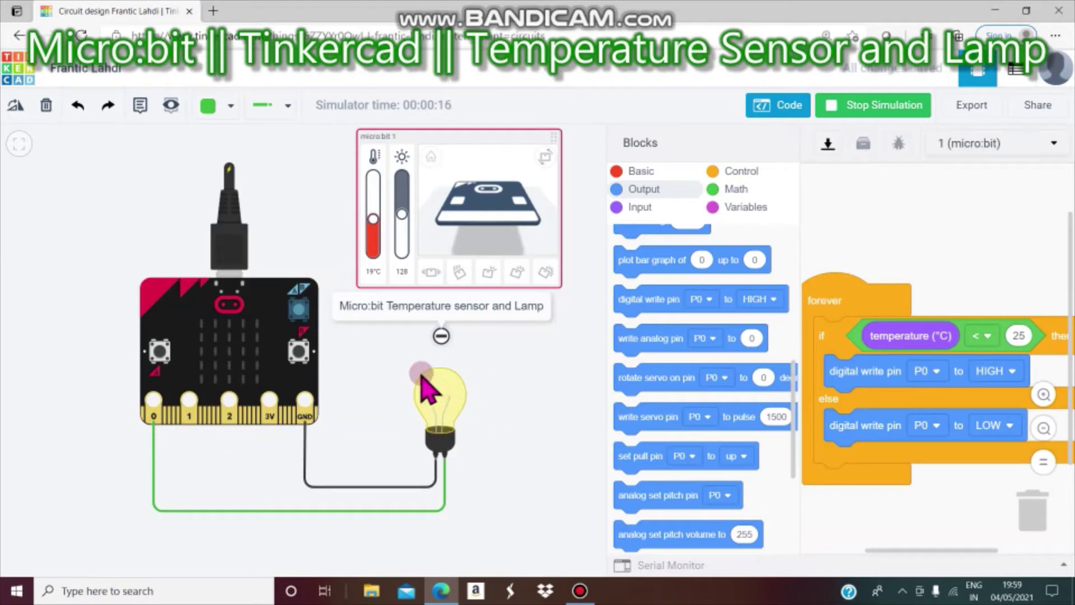
left_click(895, 105)
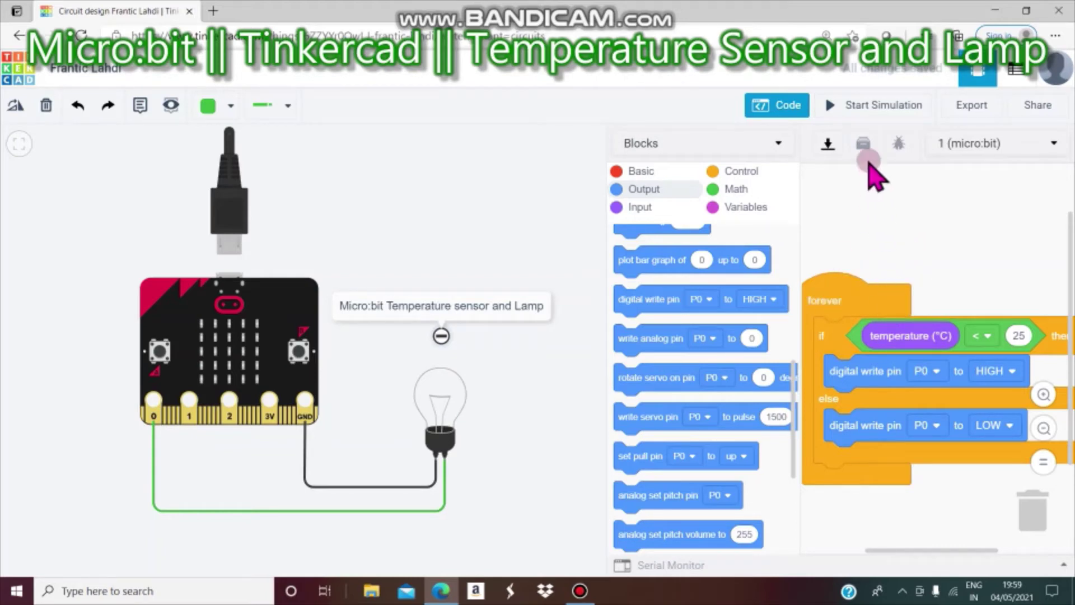
Delete the light bulb with its wires and the micro:bit with its code.
left_click(789, 105)
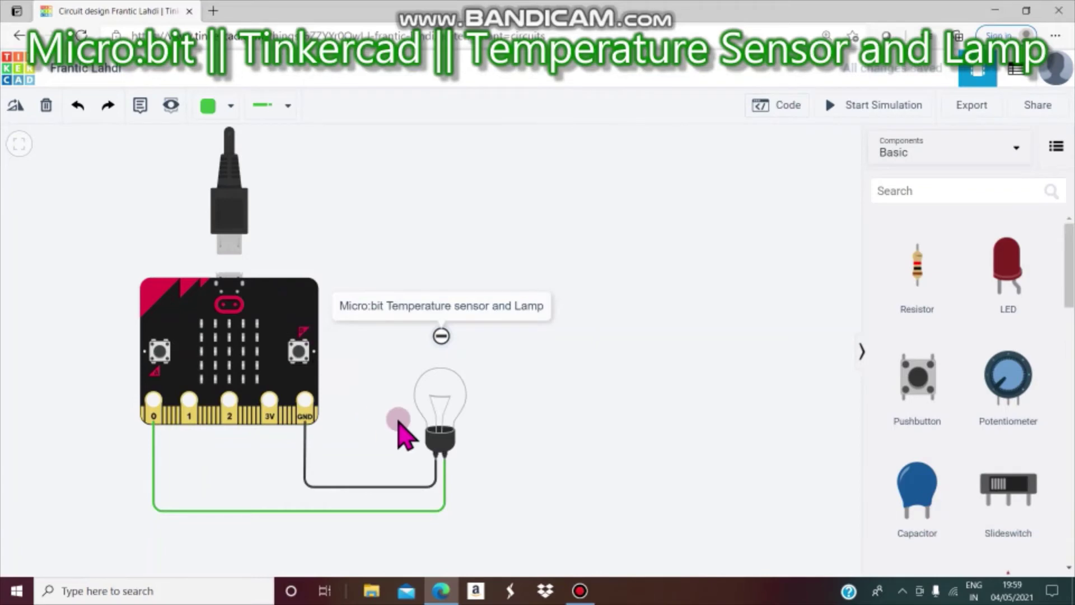
left_click_drag(429, 412, 640, 337)
key("Delete")
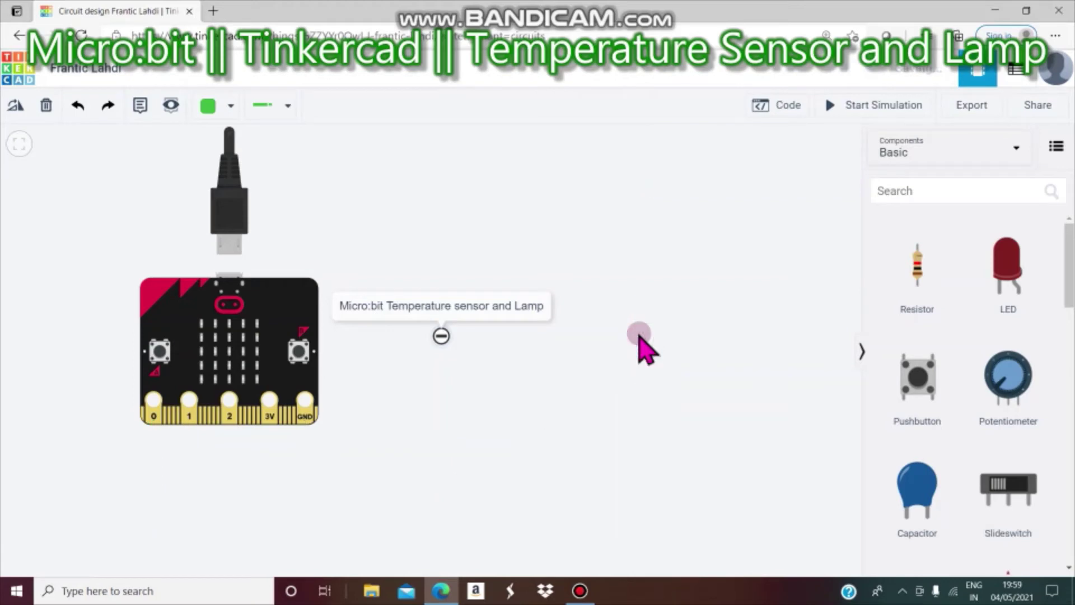
left_click(205, 352)
key("Delete")
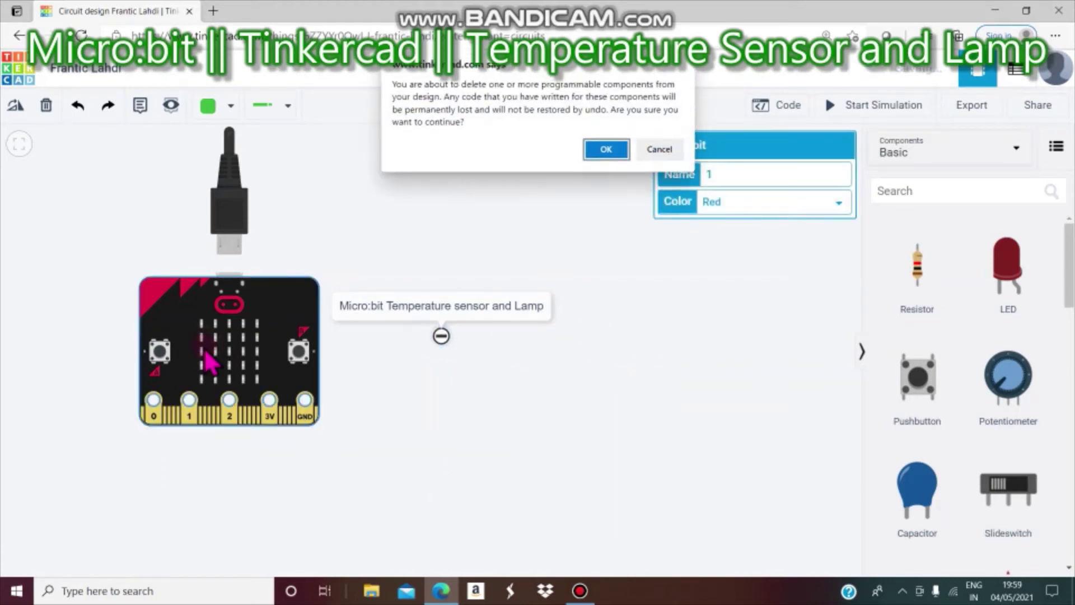
left_click(619, 150)
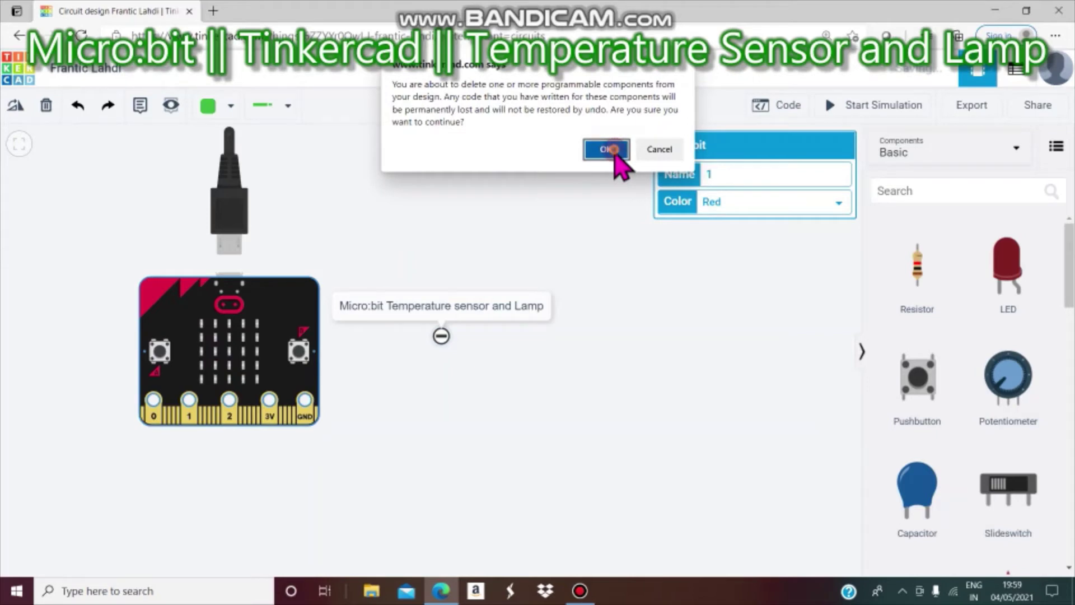
left_click(910, 148)
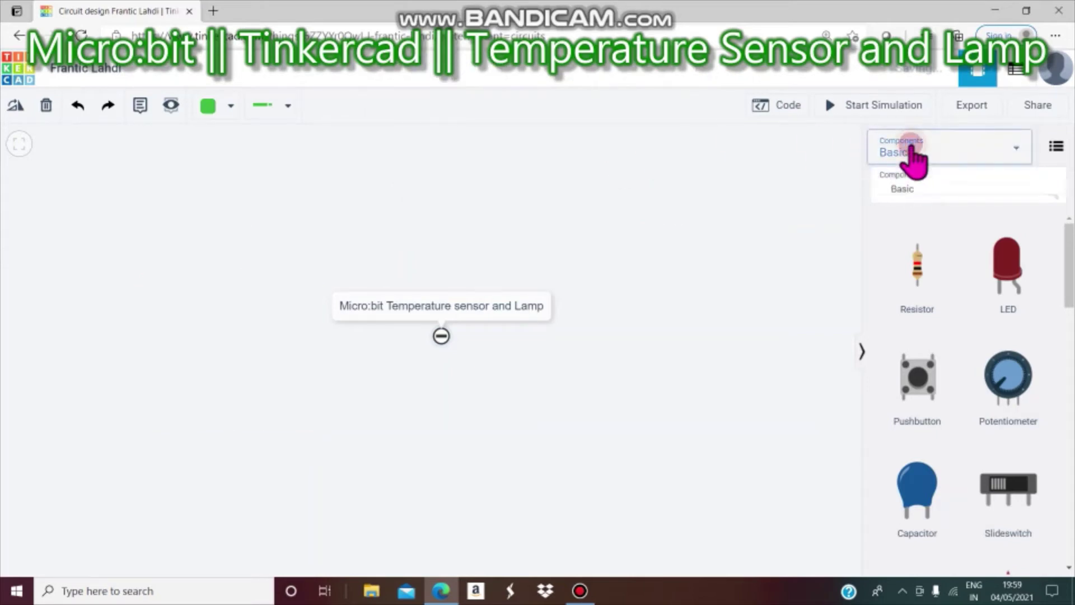
Set the components list to All and search it for 'mic' to find the micro:bit.
left_click(917, 213)
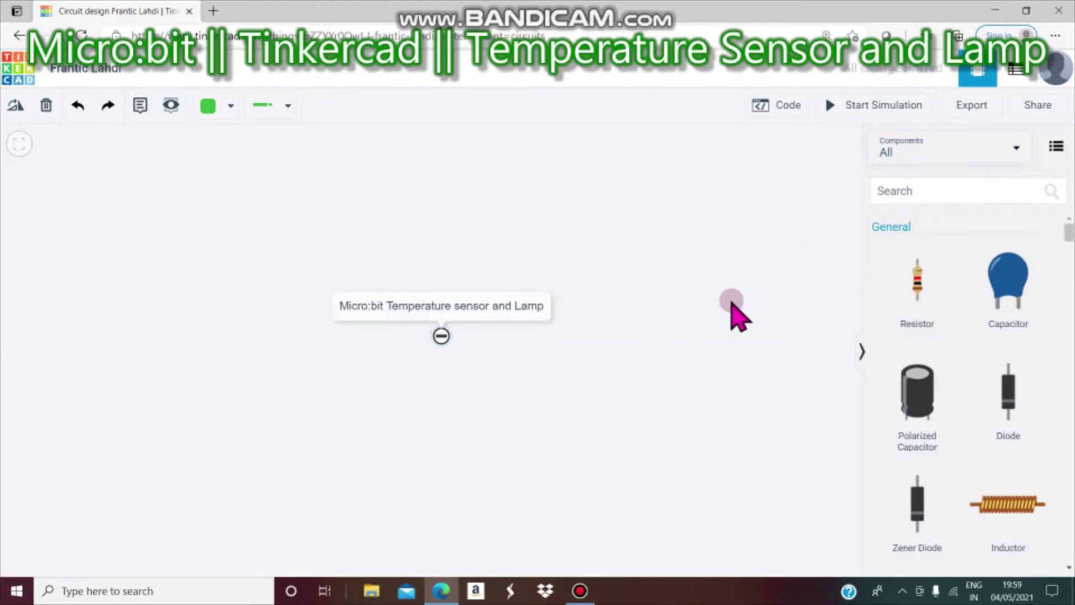
left_click(994, 189)
type("mi")
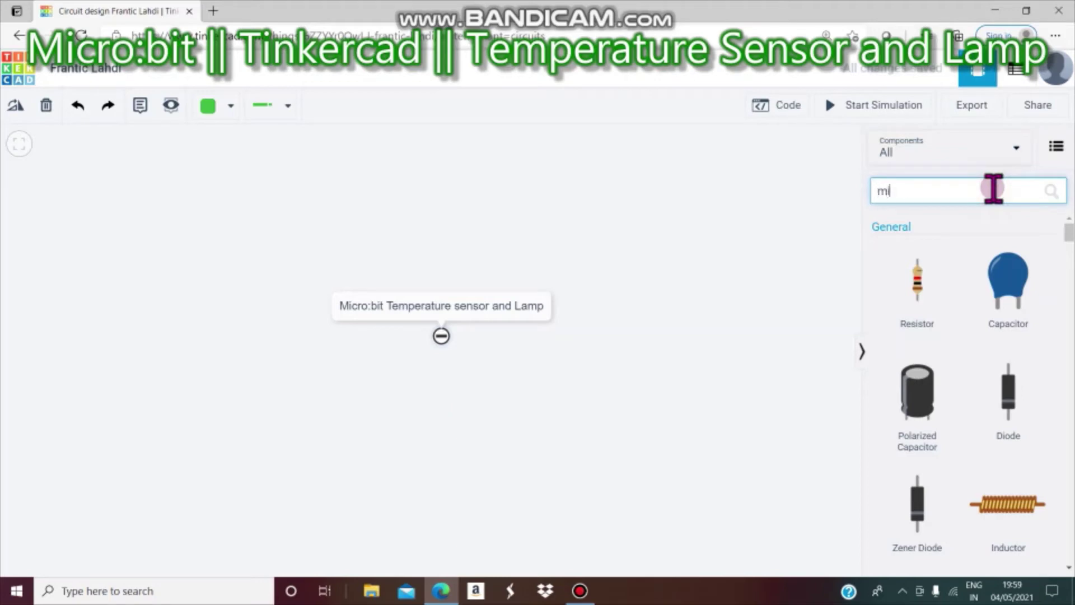
type("cr")
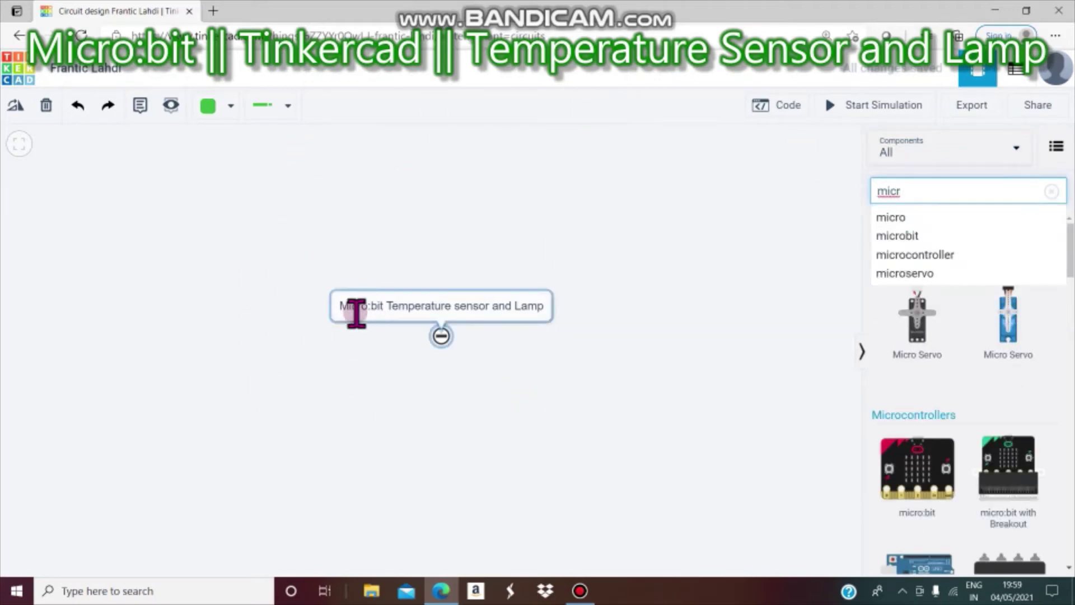
left_click(436, 331)
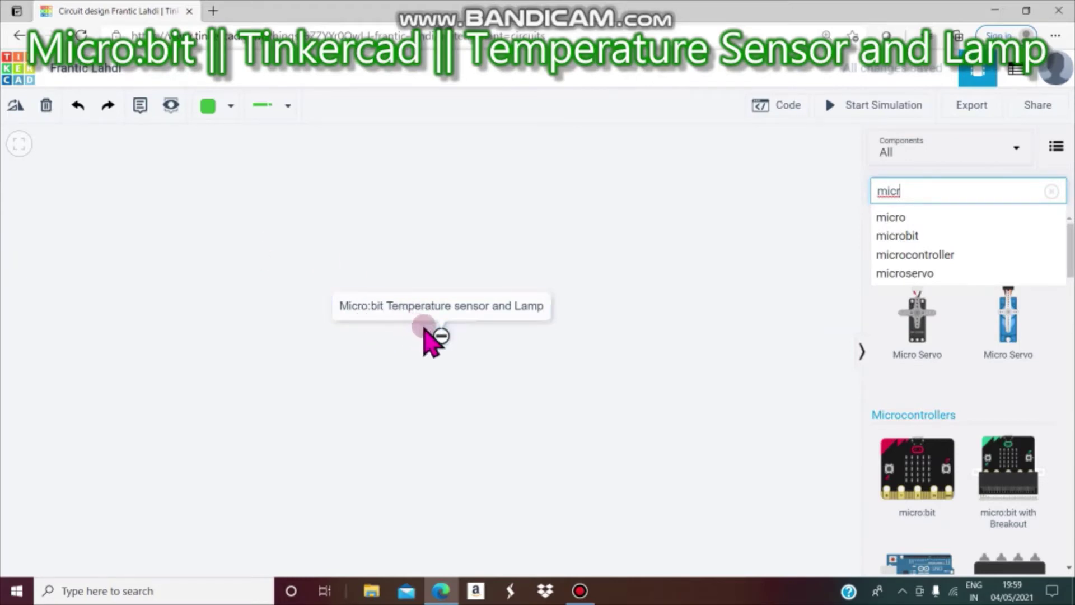
left_click(515, 305)
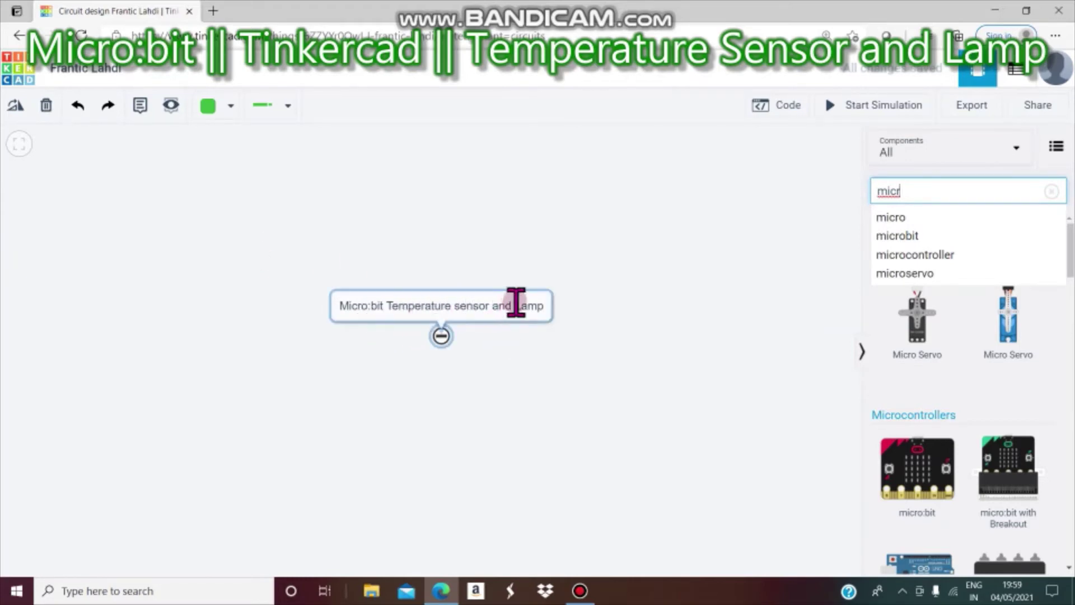
key("Escape")
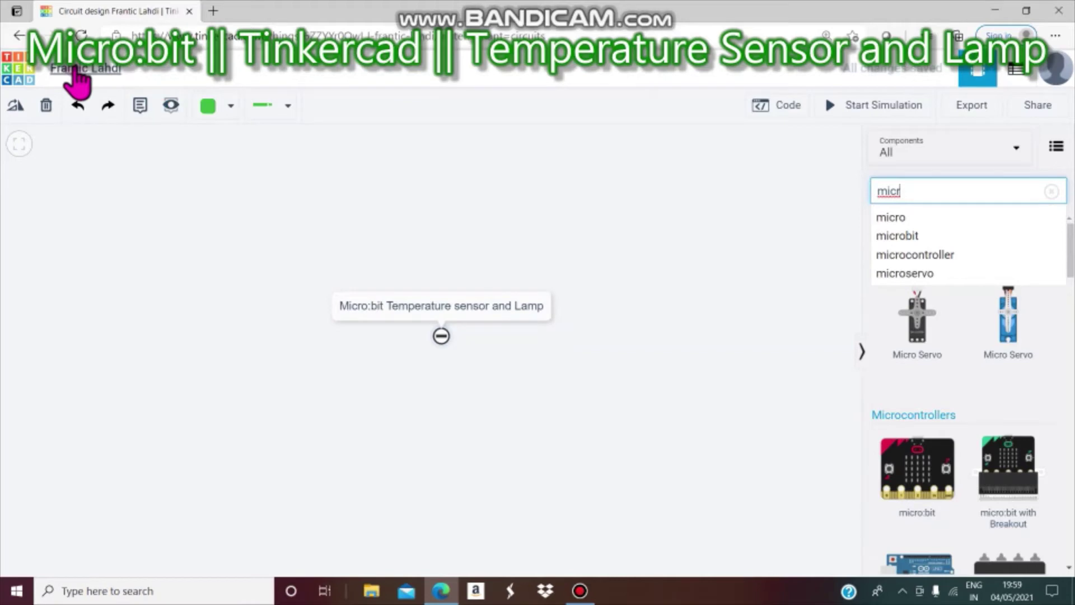
left_click(207, 199)
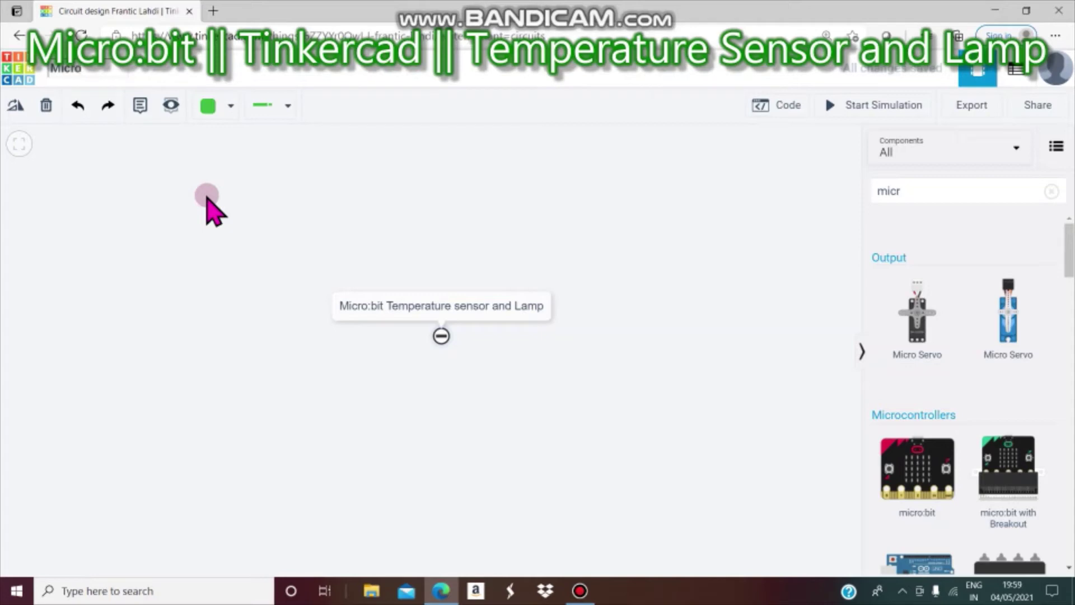
type("Microbit Te")
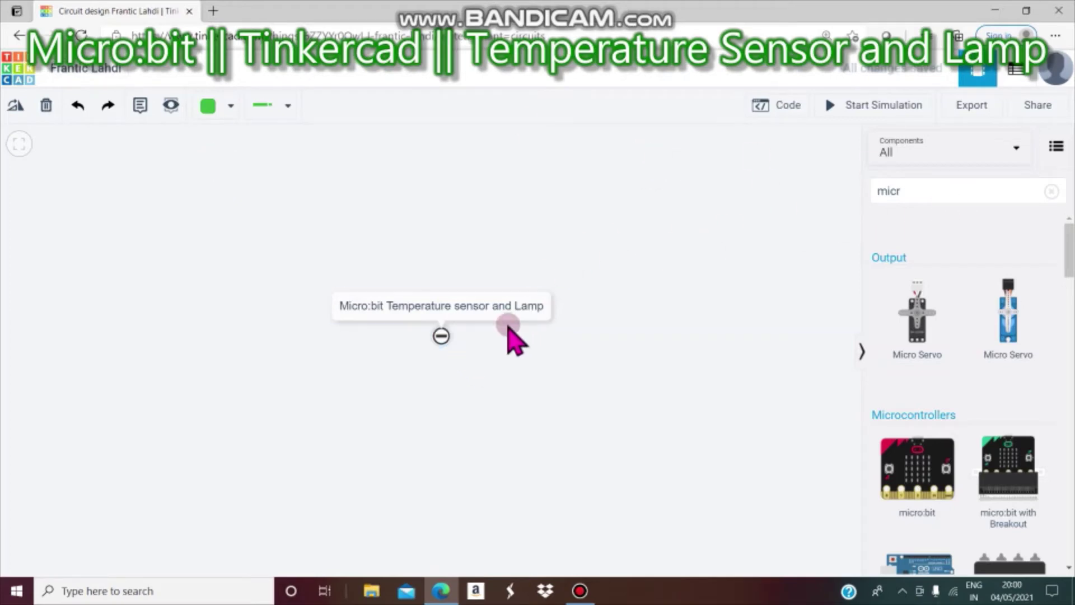
left_click(955, 199)
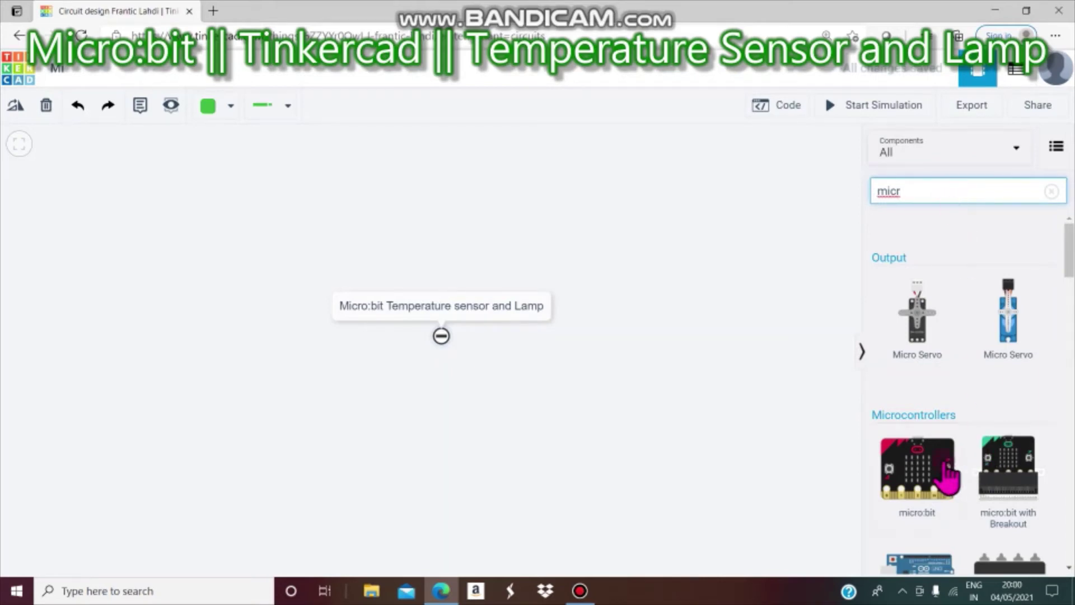
Place a micro:bit on the left of the canvas and clear the search.
left_click_drag(945, 479, 217, 414)
left_click(629, 325)
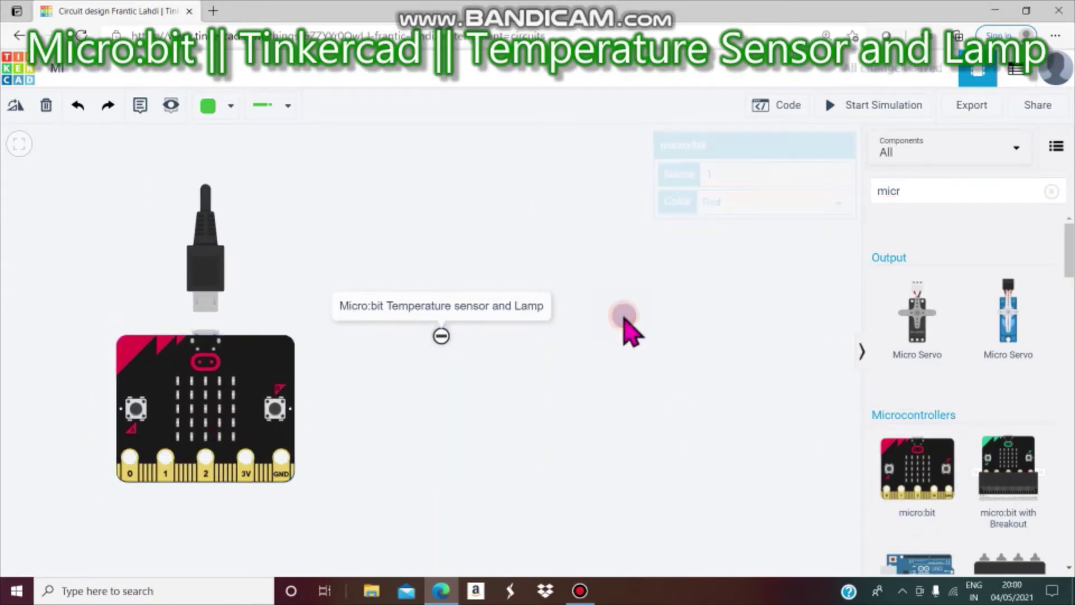
left_click(943, 186)
key("BackSpace")
key("BackSpace")
key("BackSpace")
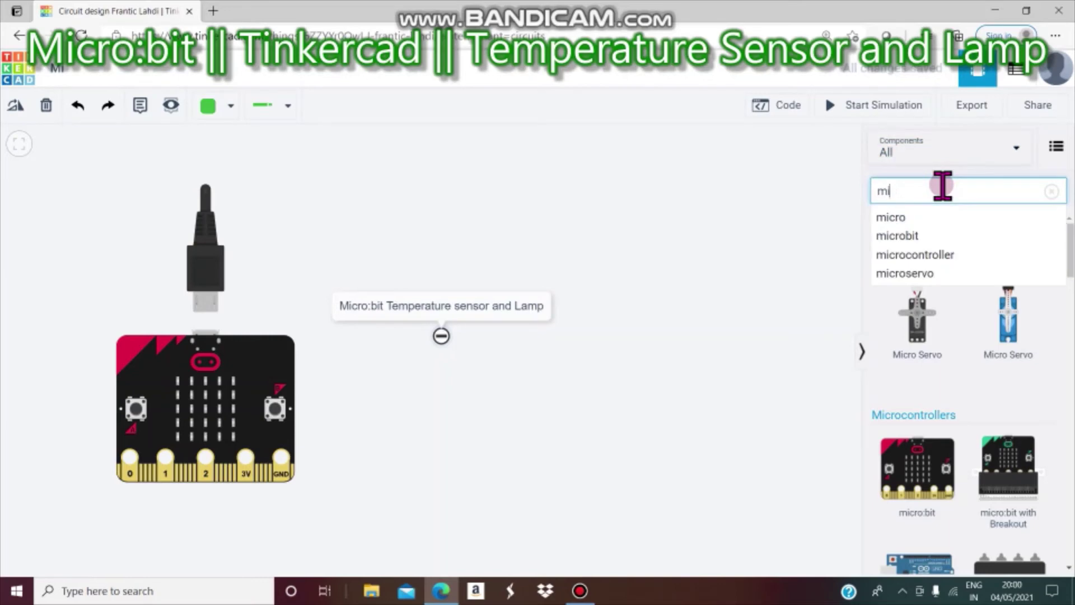
Add a light bulb found by searching 'li' and set it beside the micro:bit.
type("li")
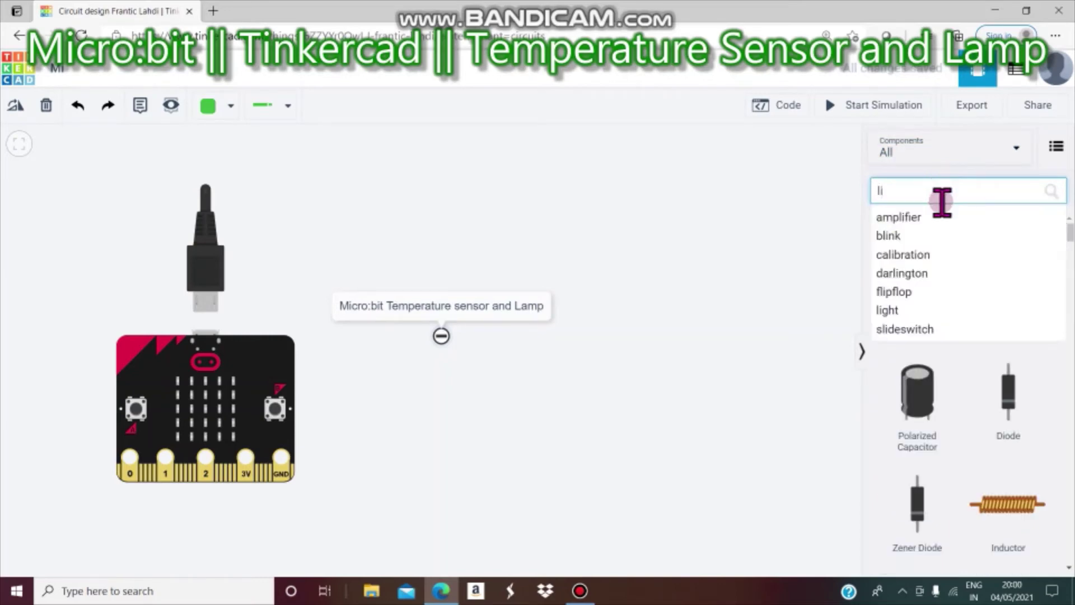
left_click(940, 311)
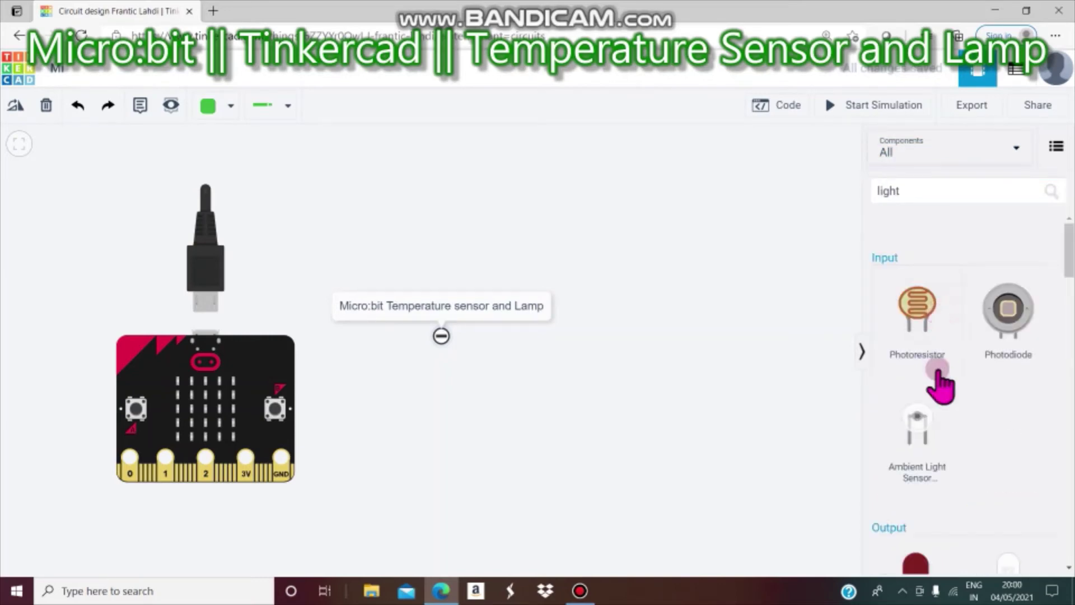
left_click_drag(1069, 241, 1061, 276)
left_click_drag(913, 504, 616, 425)
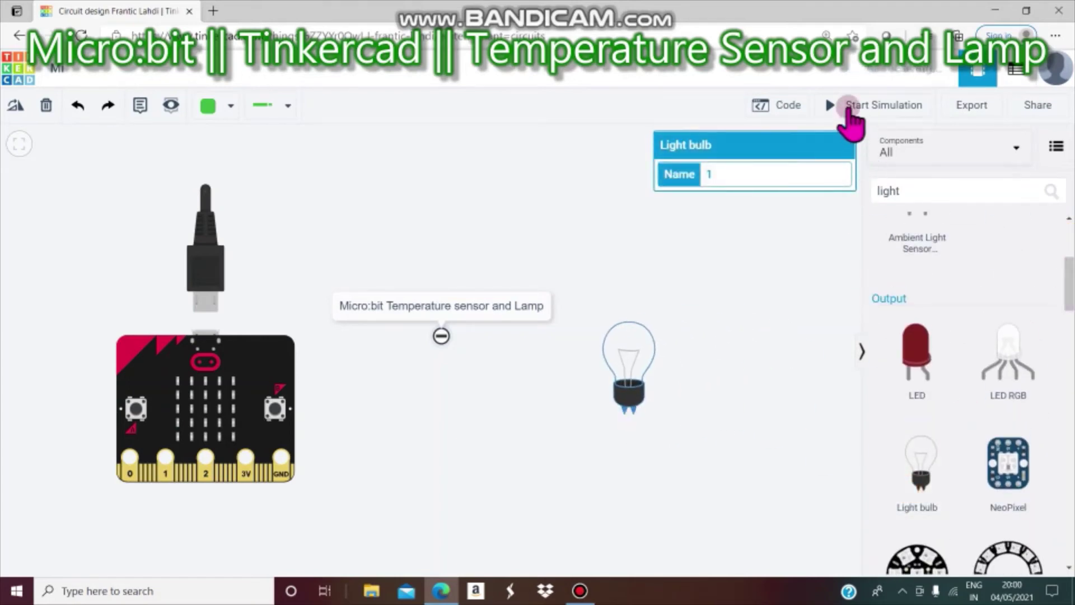
left_click(679, 271)
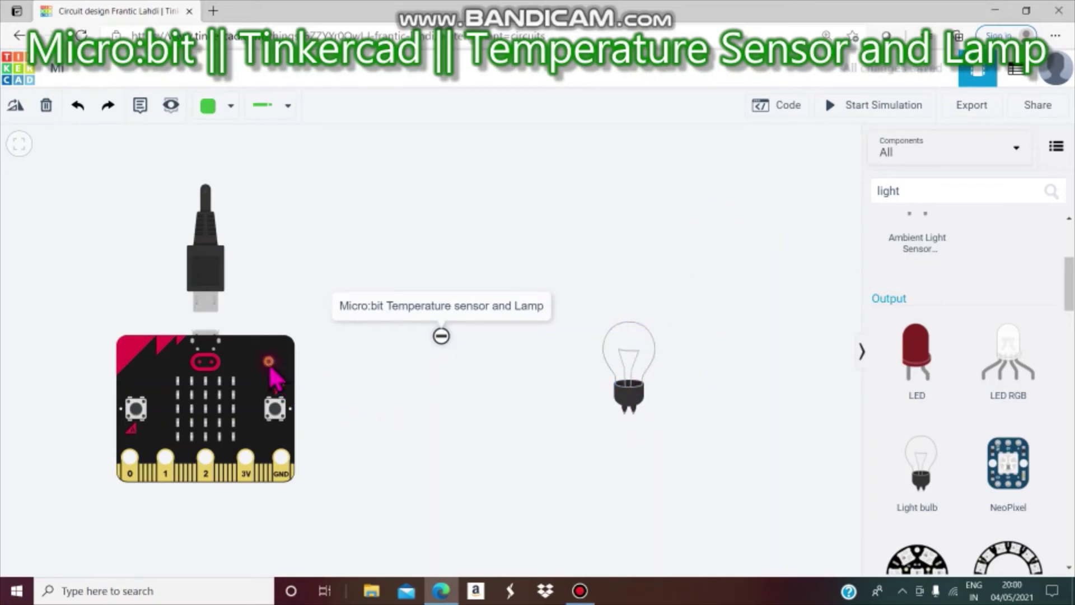
left_click_drag(274, 378, 287, 324)
left_click_drag(650, 370, 428, 420)
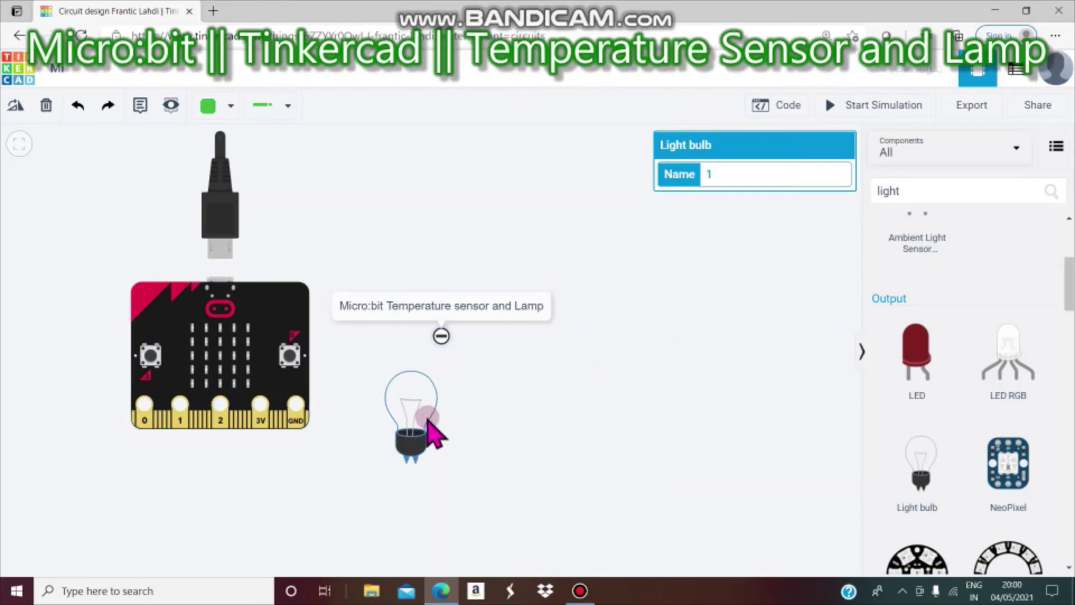
left_click(417, 465)
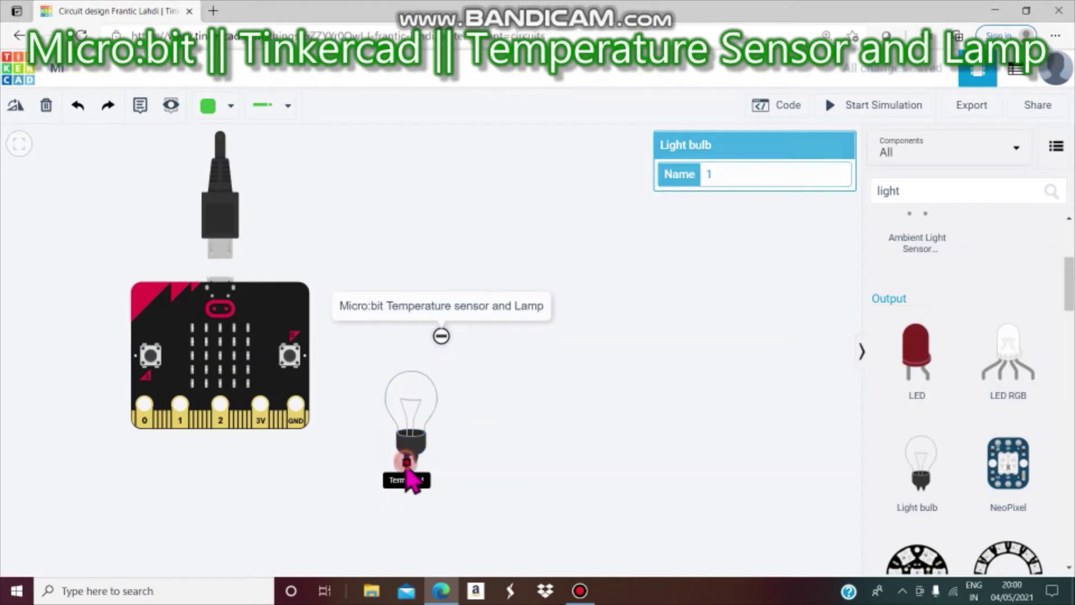
Run a bent wire from one bulb terminal to the micro:bit's GND pin.
left_click(407, 466)
left_click(406, 488)
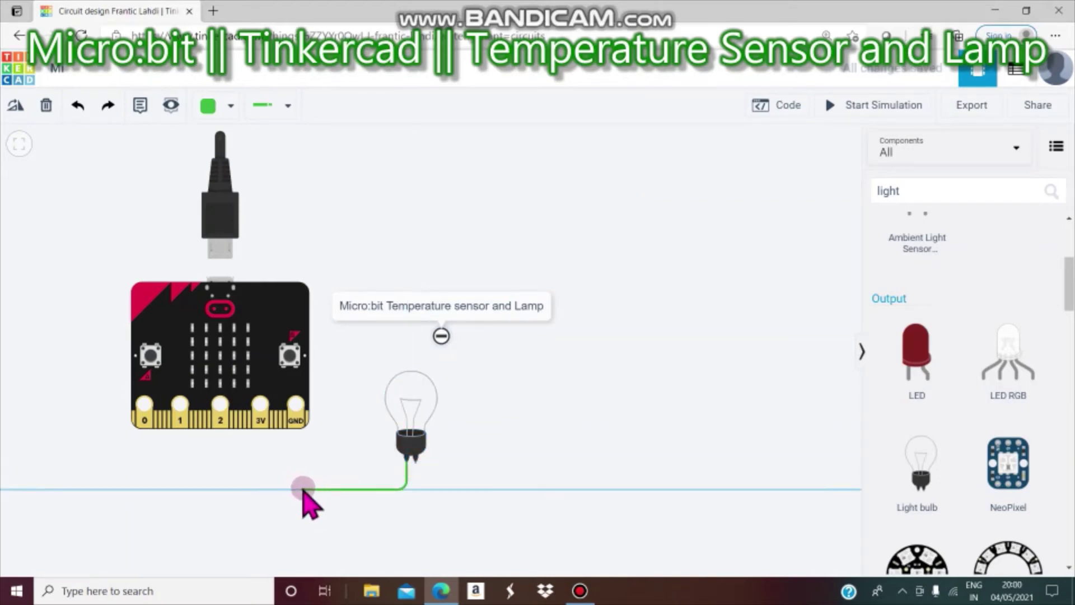
left_click(298, 489)
left_click(296, 426)
left_click_drag(522, 443, 556, 423)
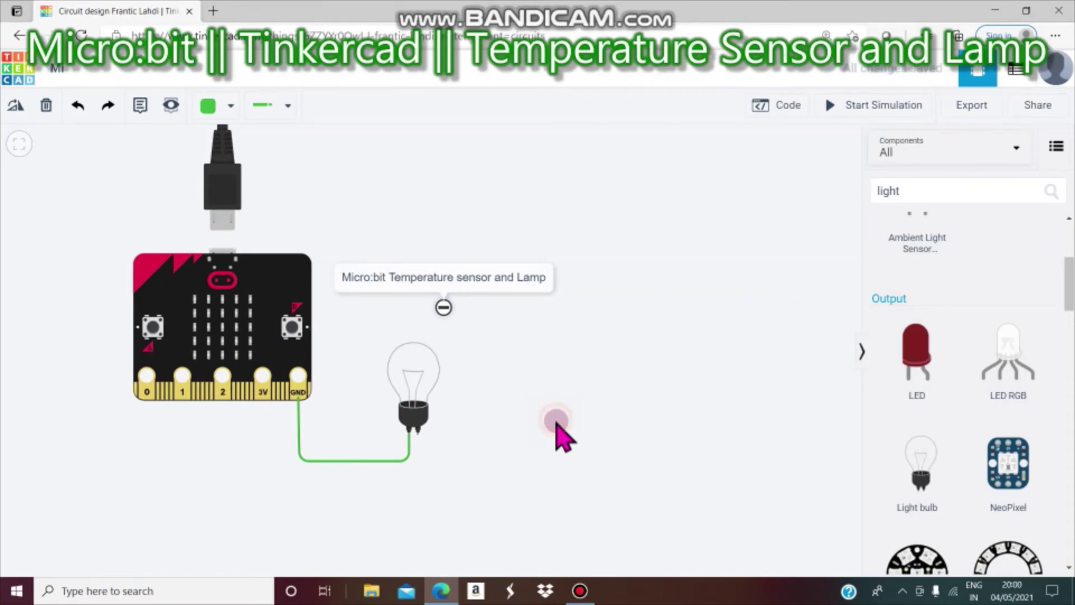
Run a second bent wire from the other bulb terminal to pin 0.
left_click(420, 436)
left_click(419, 498)
left_click(147, 497)
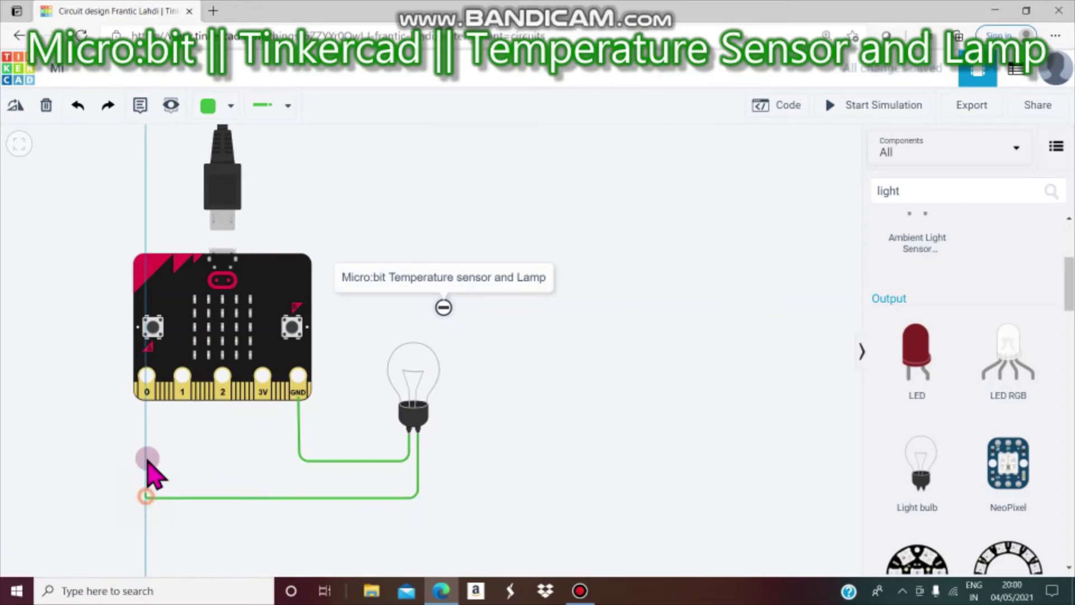
left_click(147, 398)
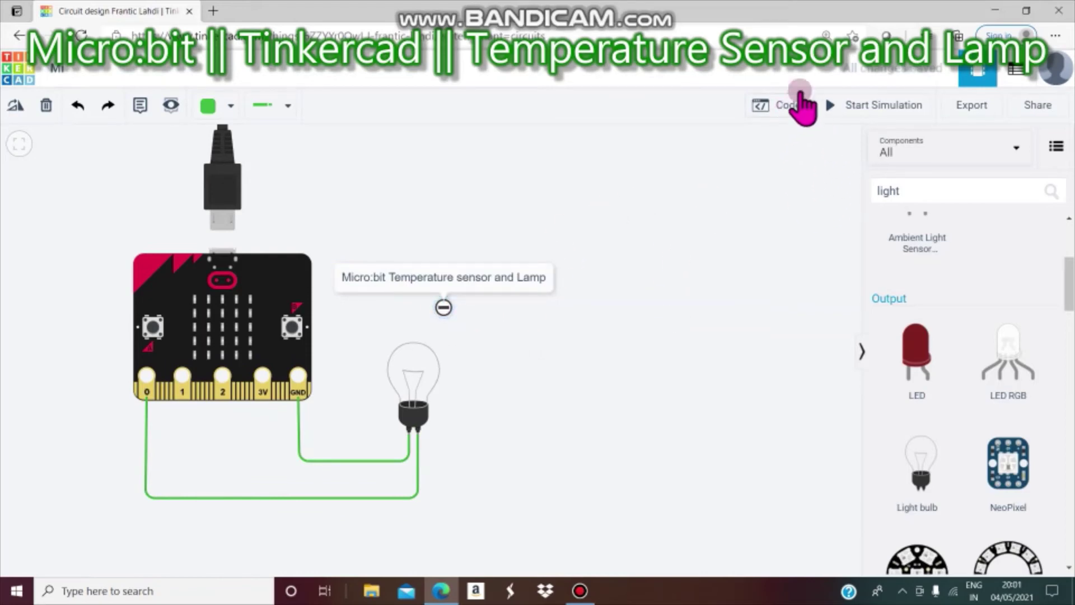
Delete the default on start and forever blocks from the code editor.
left_click(775, 115)
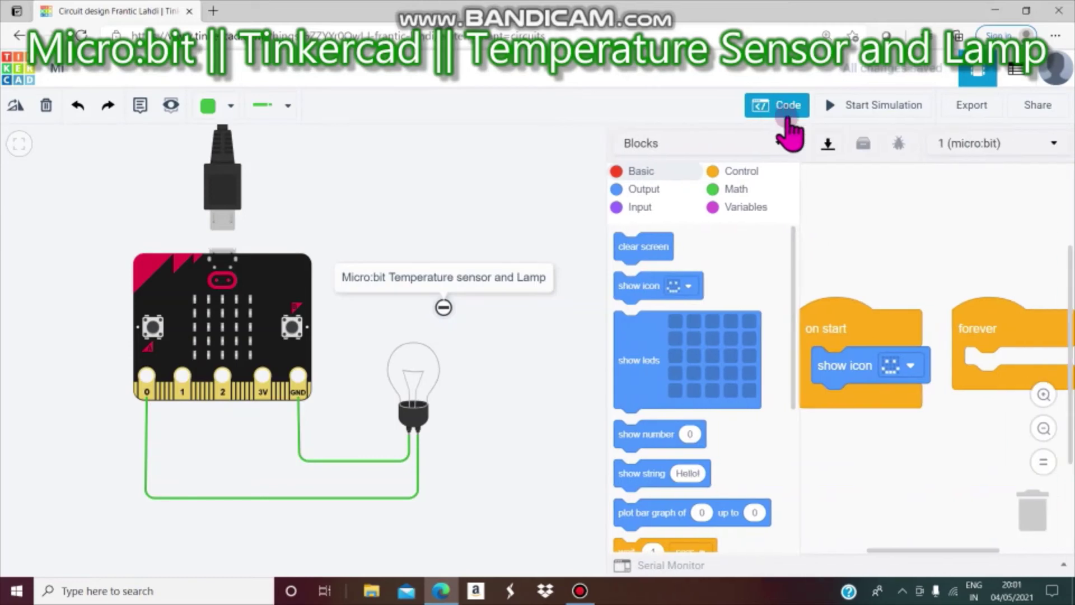
left_click_drag(888, 324, 695, 371)
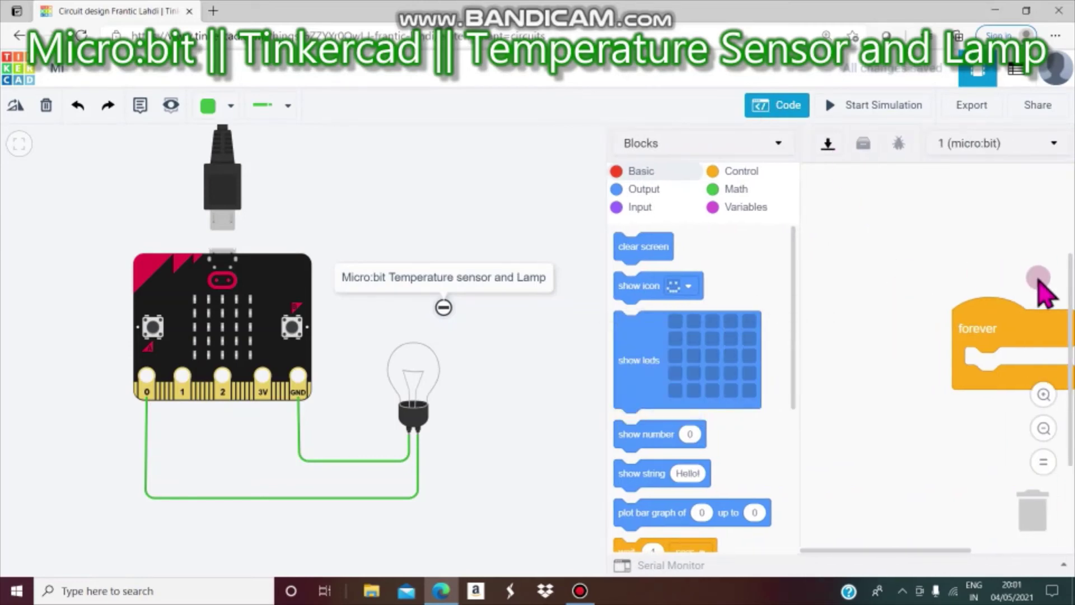
left_click_drag(1019, 322, 707, 294)
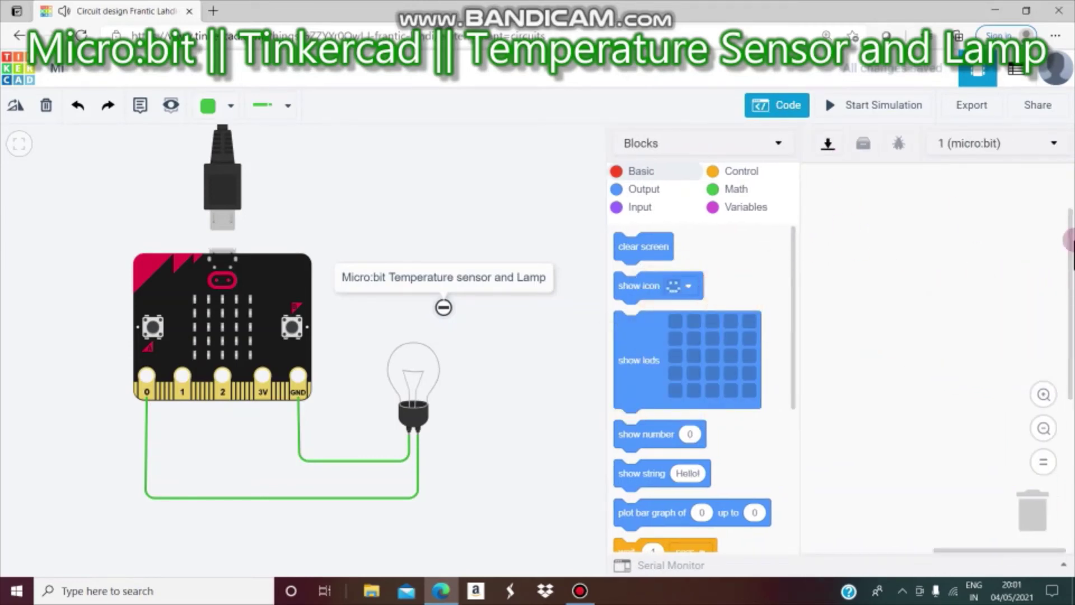
Add a forever loop from Control with an if-else block nested inside.
left_click(741, 171)
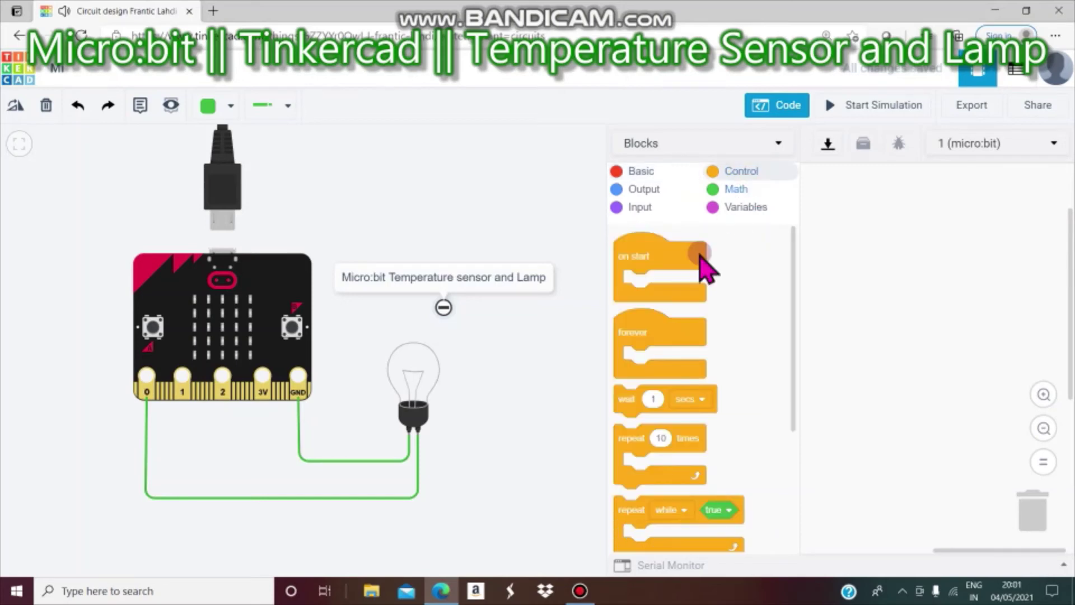
left_click_drag(661, 334, 886, 242)
left_click_drag(793, 332, 800, 492)
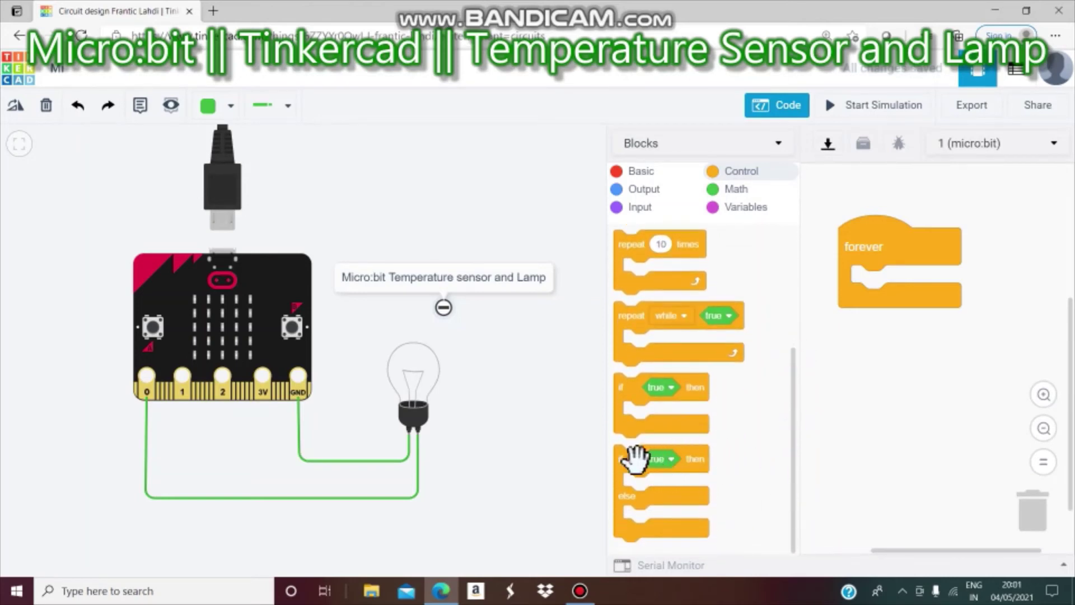
left_click_drag(632, 460, 872, 288)
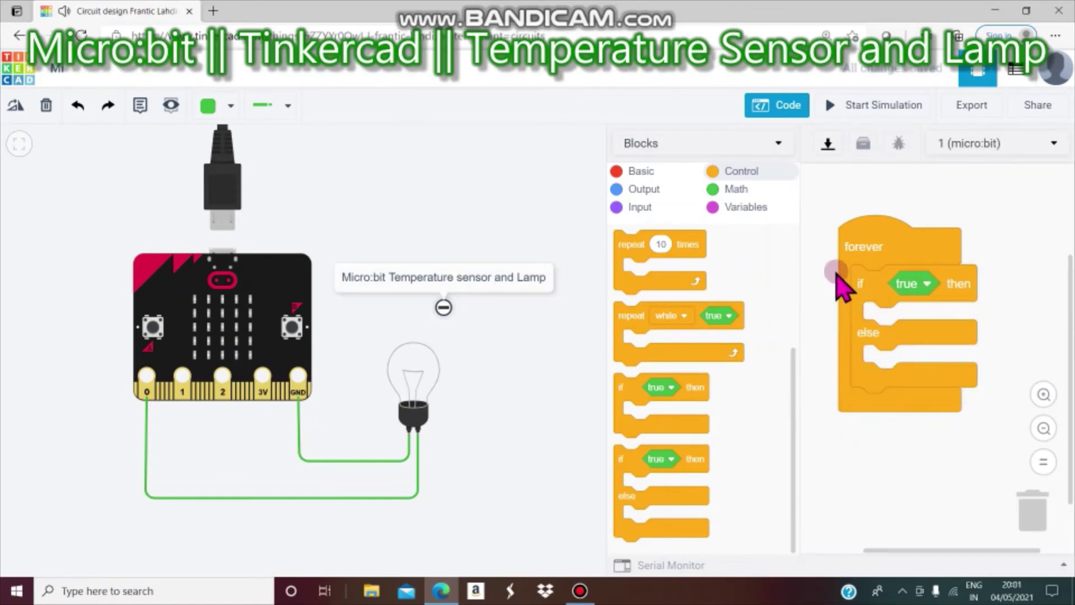
Build a 'temperature (°C) > 30' comparison and drop it into the if slot.
left_click(737, 192)
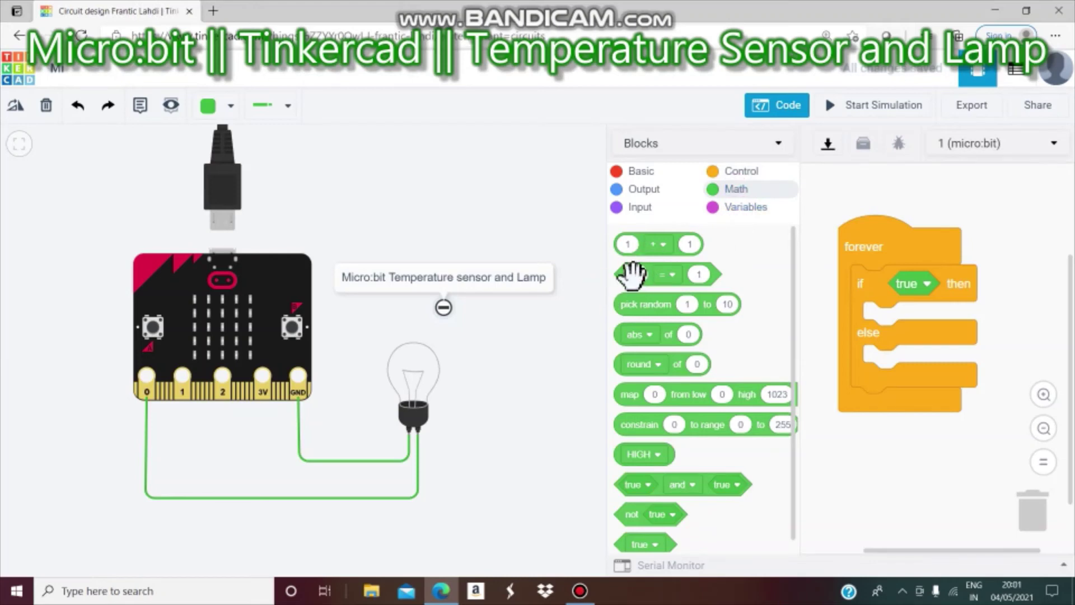
left_click_drag(622, 273, 847, 491)
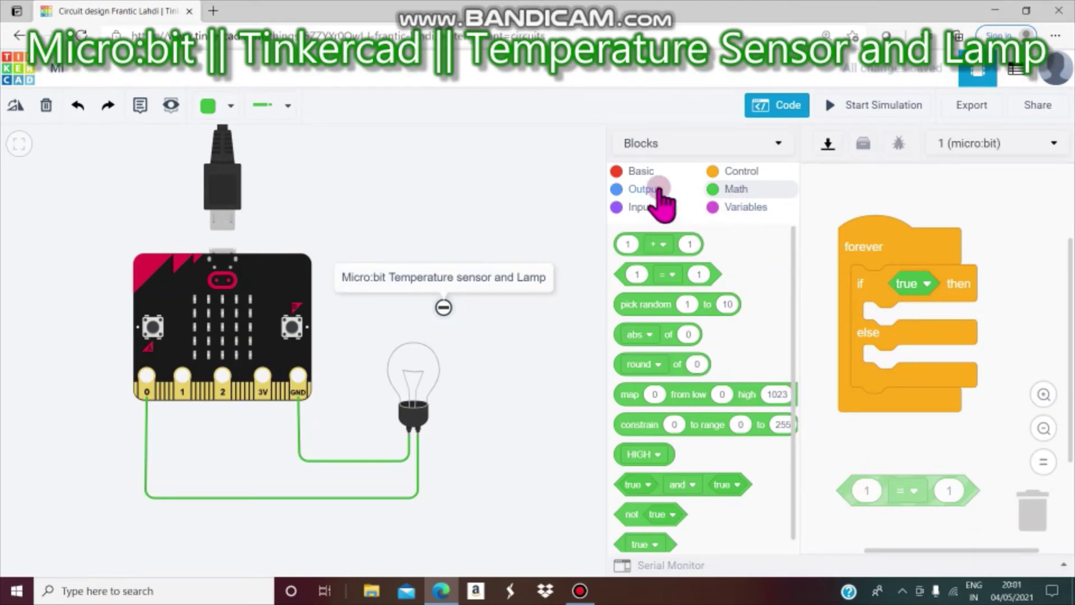
left_click(645, 189)
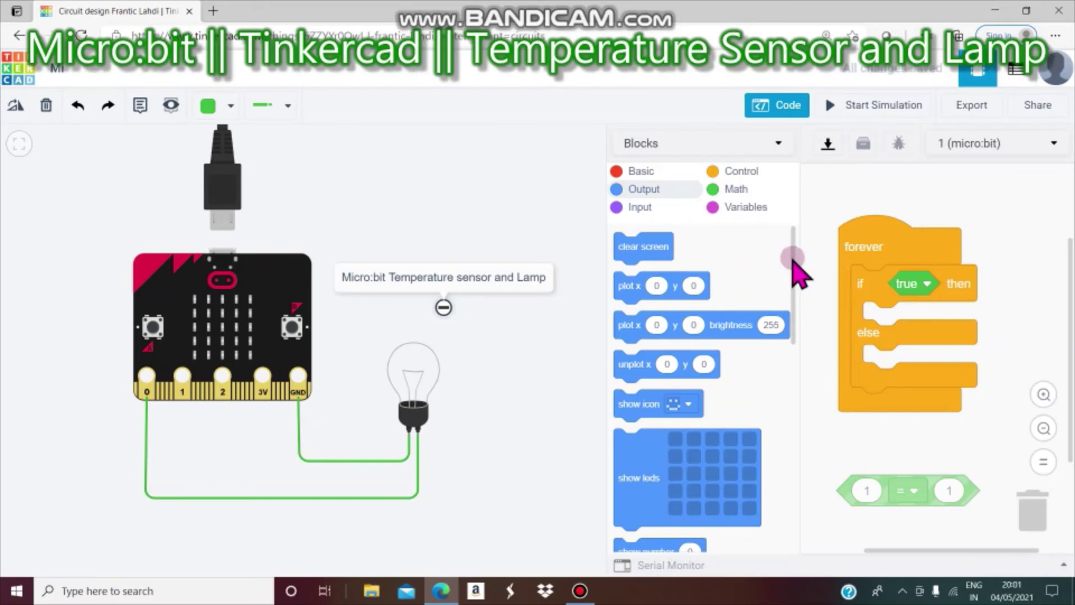
left_click(630, 207)
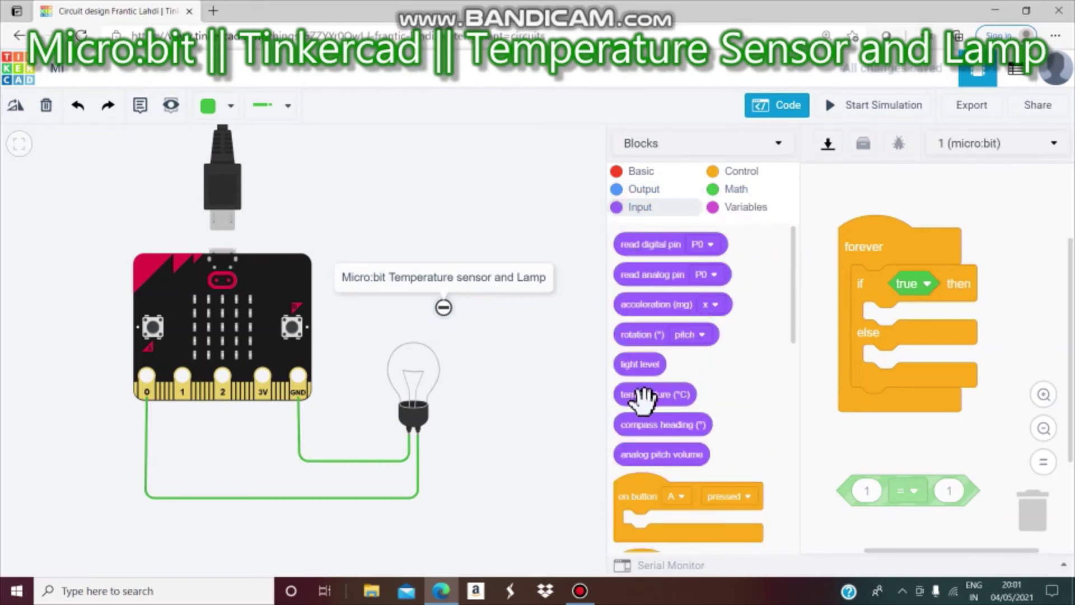
left_click_drag(640, 397, 811, 486)
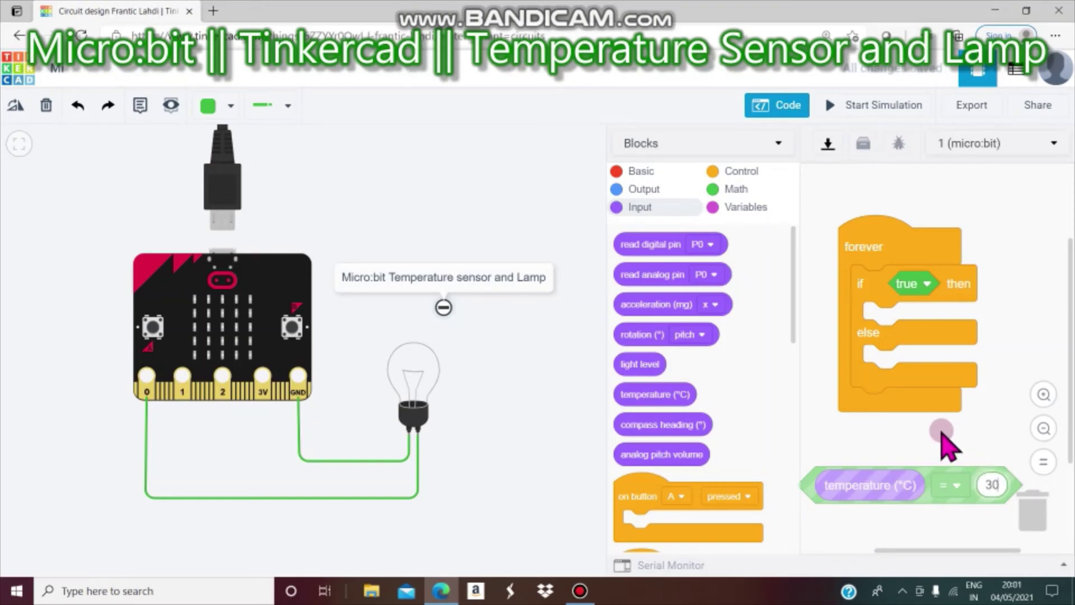
left_click(959, 487)
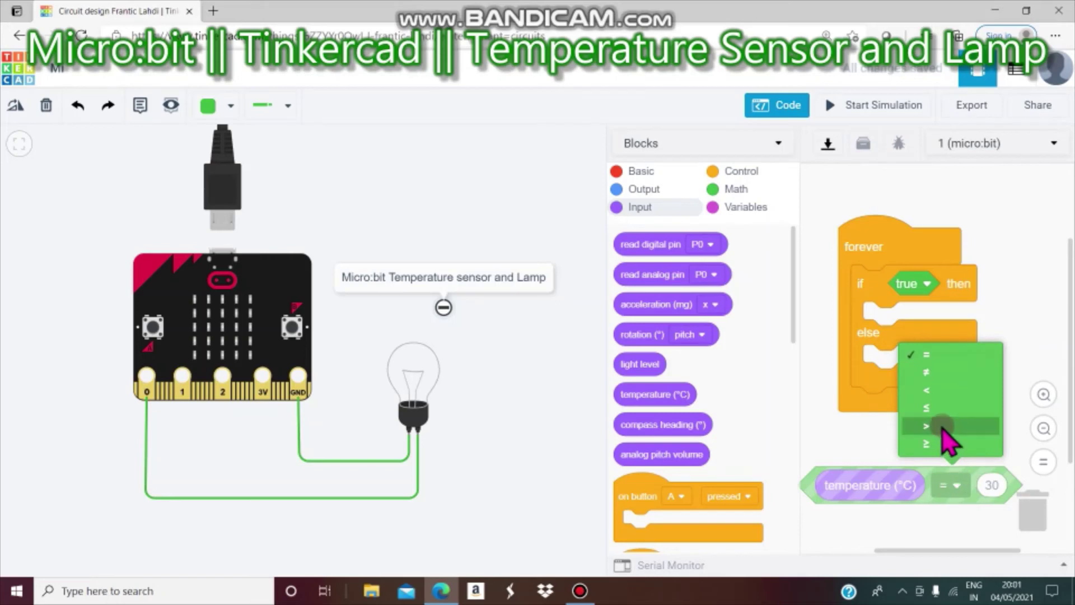
left_click(935, 426)
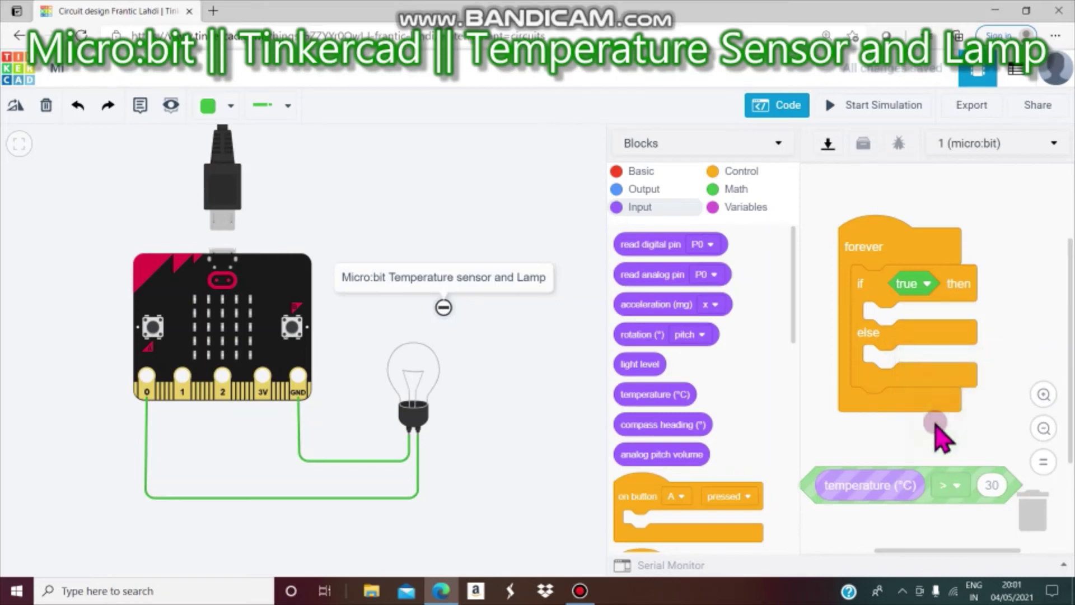
left_click_drag(947, 437, 948, 400)
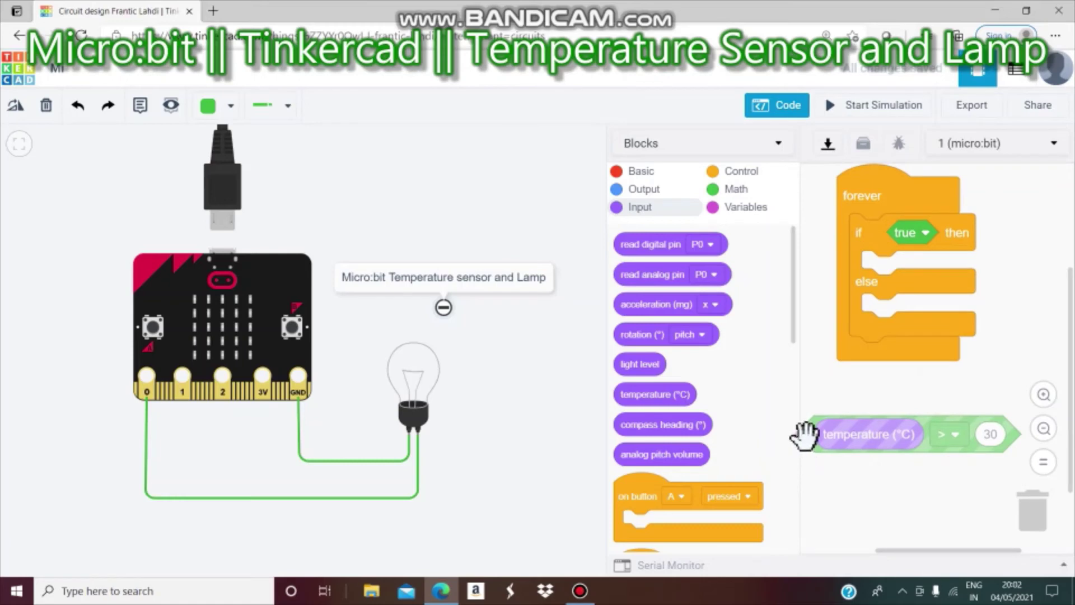
left_click_drag(809, 429, 850, 217)
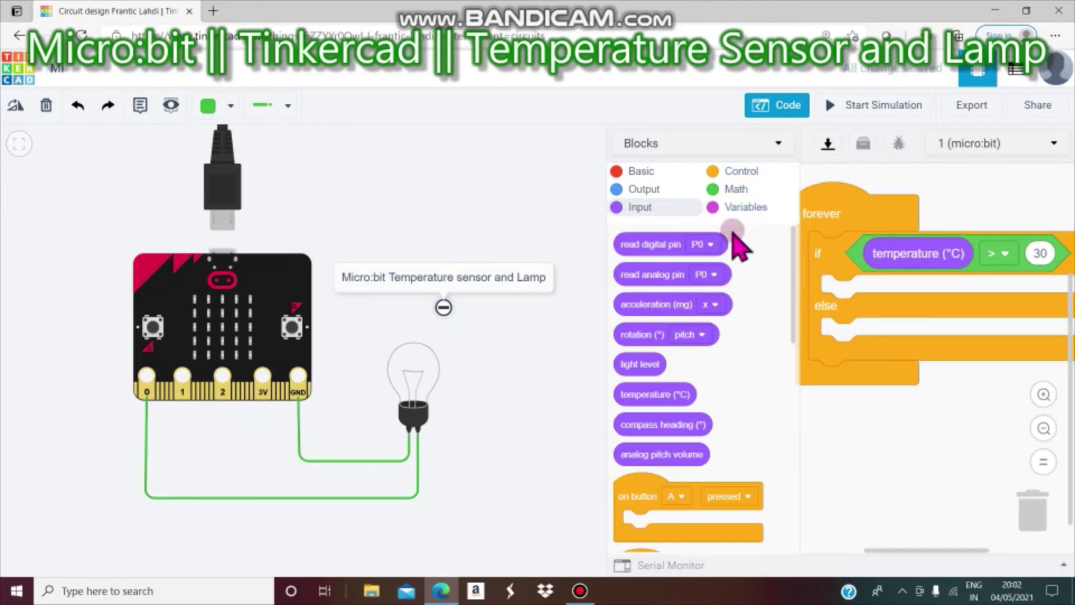
Put a digital write pin P0 to HIGH block in the if branch.
left_click(637, 177)
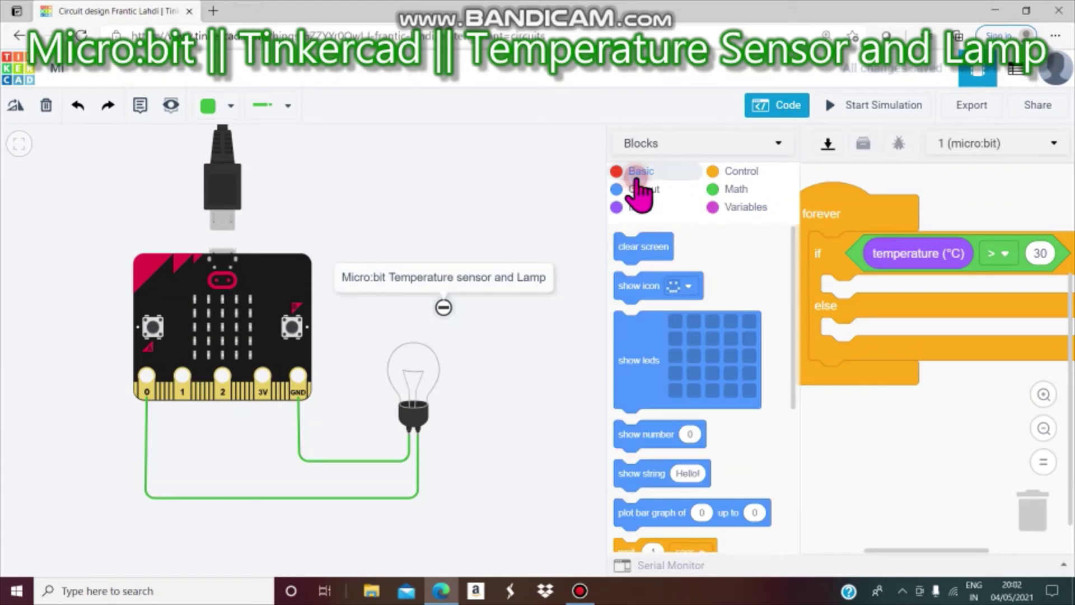
left_click_drag(794, 280, 796, 437)
left_click_drag(784, 361, 785, 276)
left_click(731, 174)
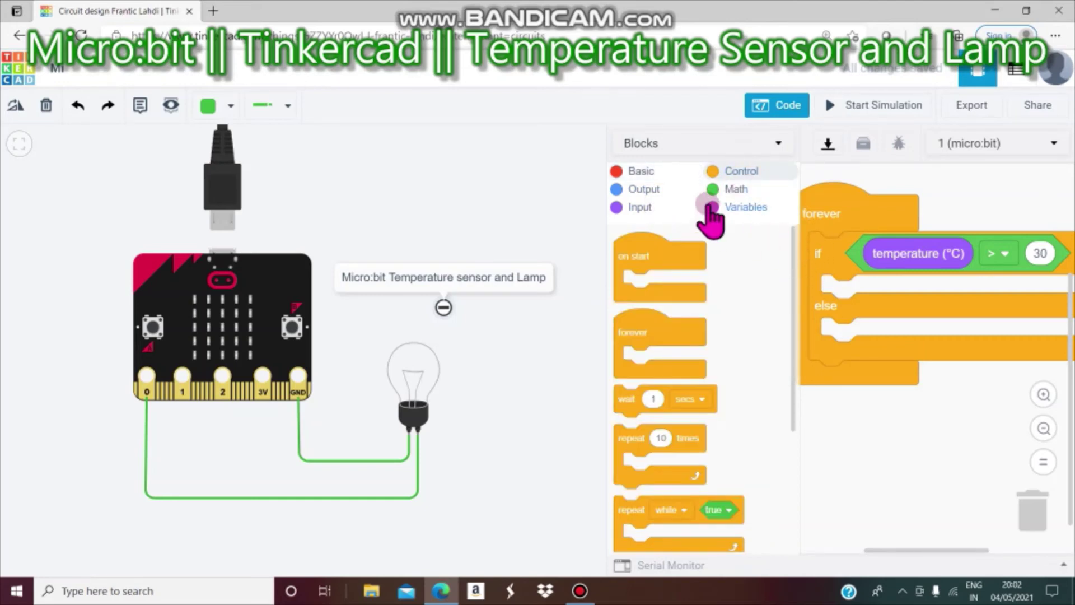
left_click(641, 207)
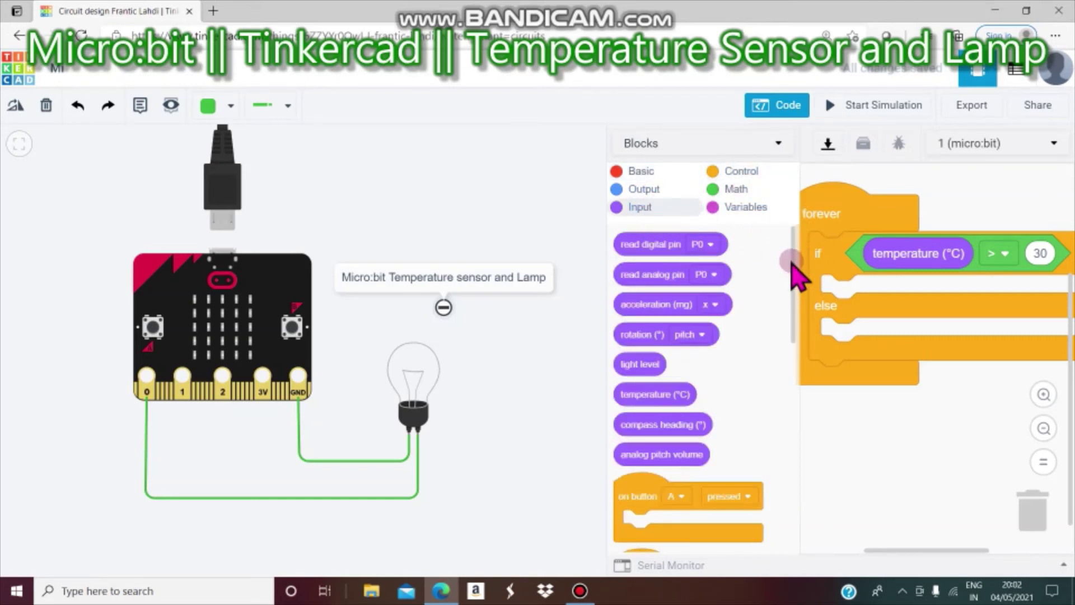
left_click(661, 182)
left_click_drag(795, 267, 780, 391)
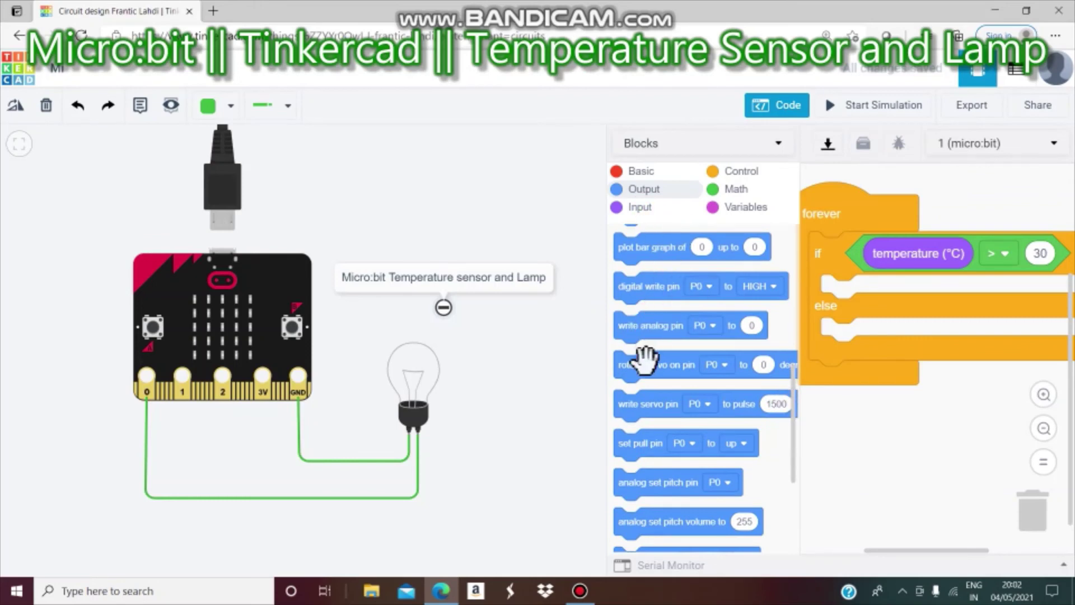
left_click_drag(641, 291, 853, 287)
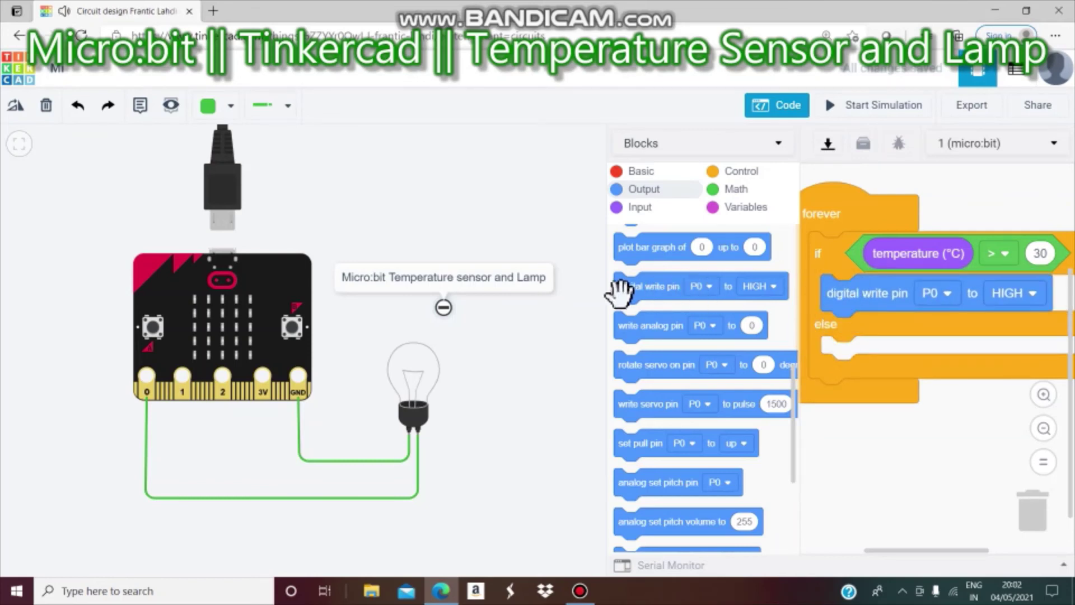
Add a digital write pin P0 to LOW block in the else branch.
left_click_drag(731, 325, 853, 365)
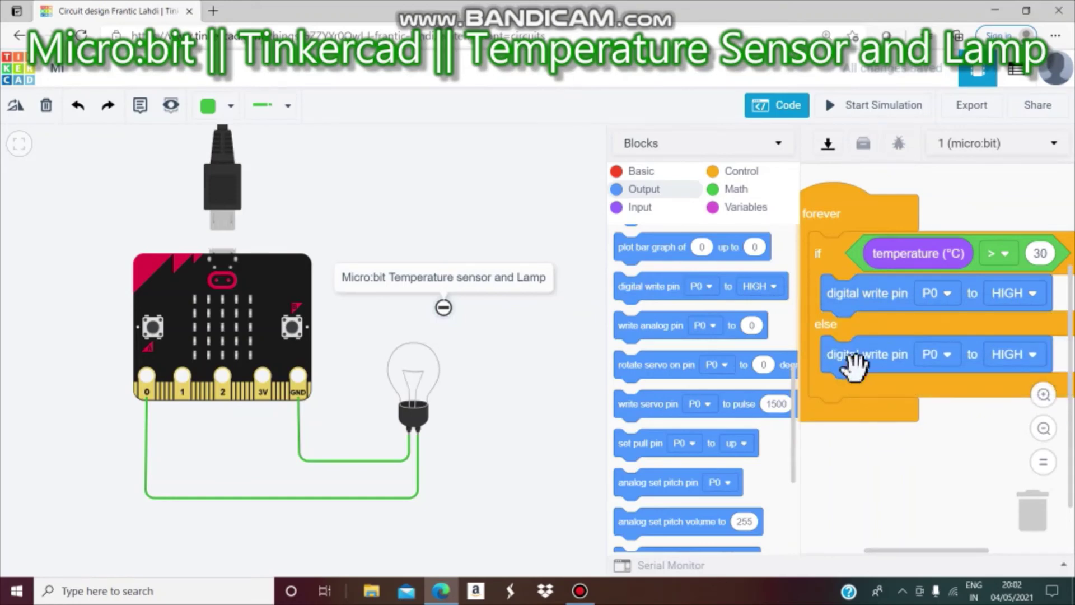
left_click(1034, 354)
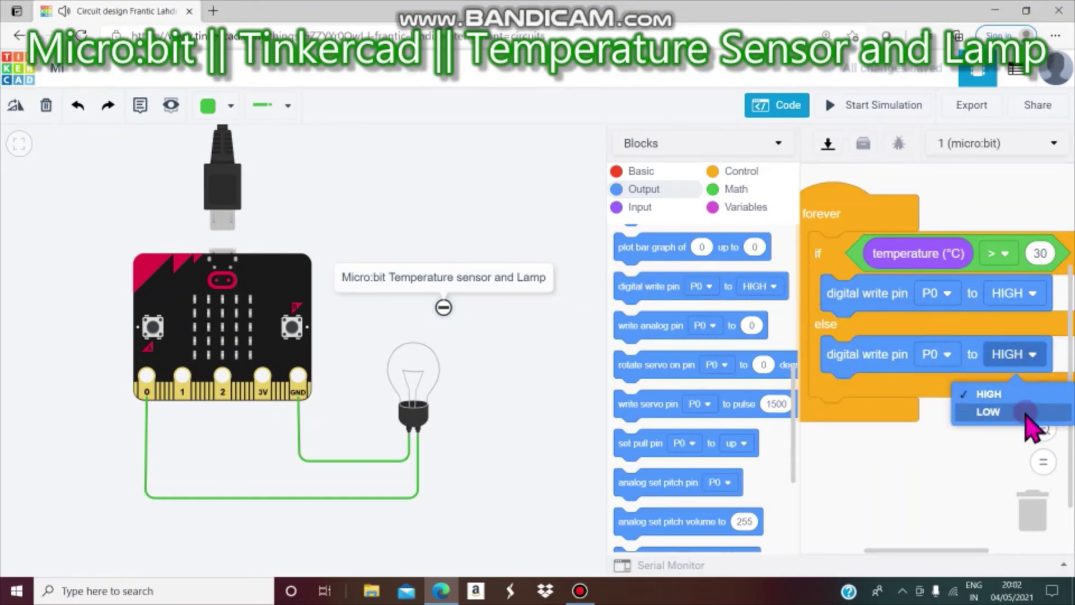
left_click(1024, 420)
left_click_drag(854, 213, 861, 224)
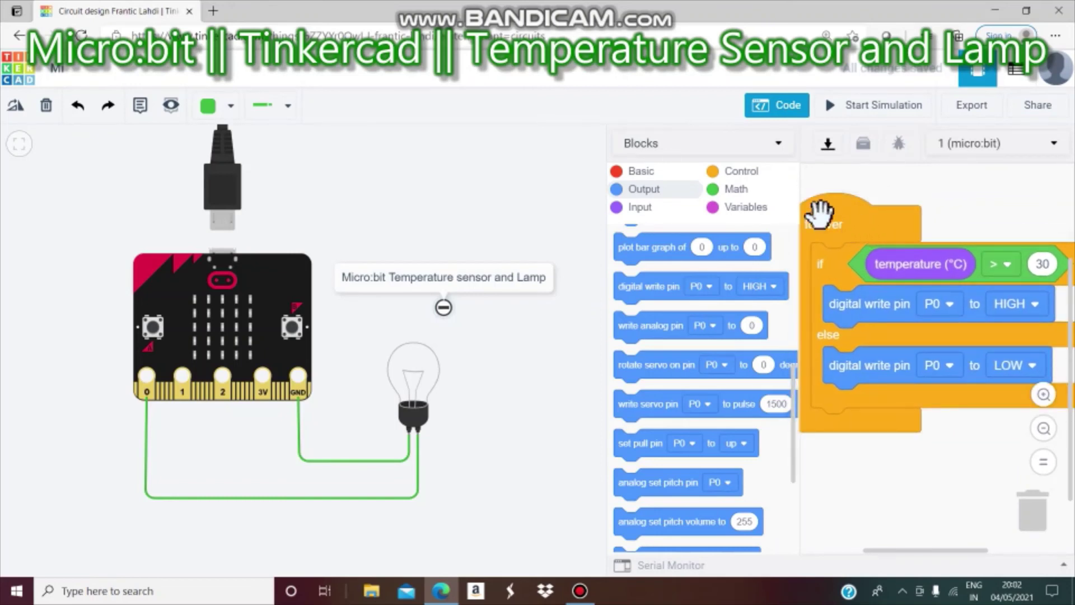